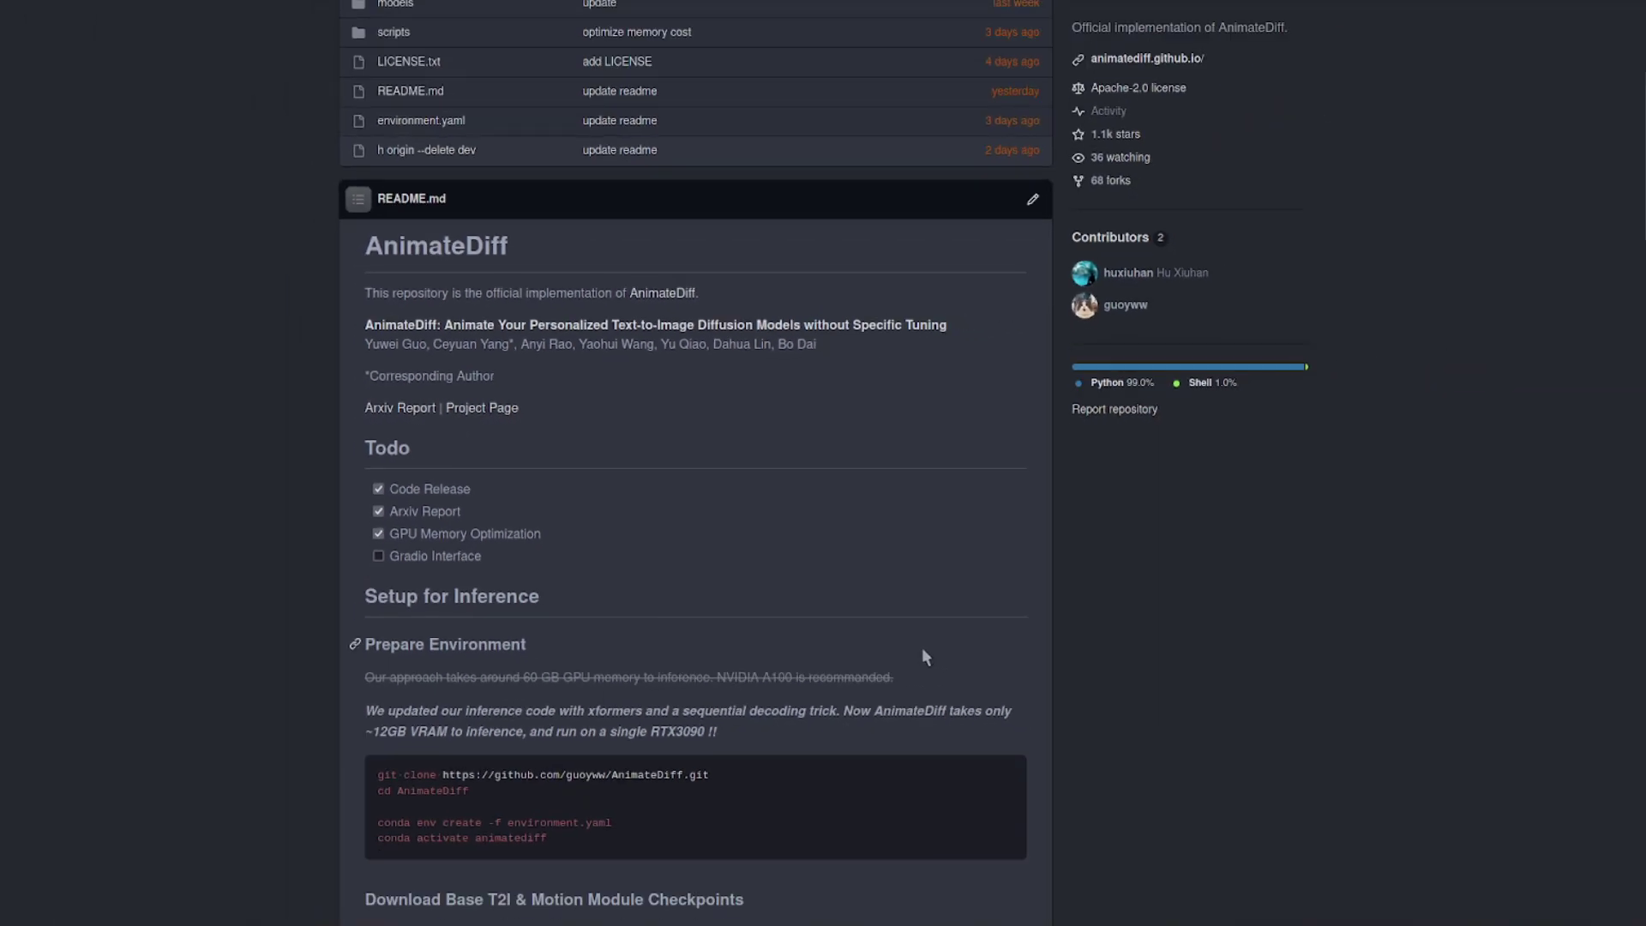
# Review the Prepare Environment steps in the README's Setup for Inference section
pyautogui.scroll(4, 1157, 574)
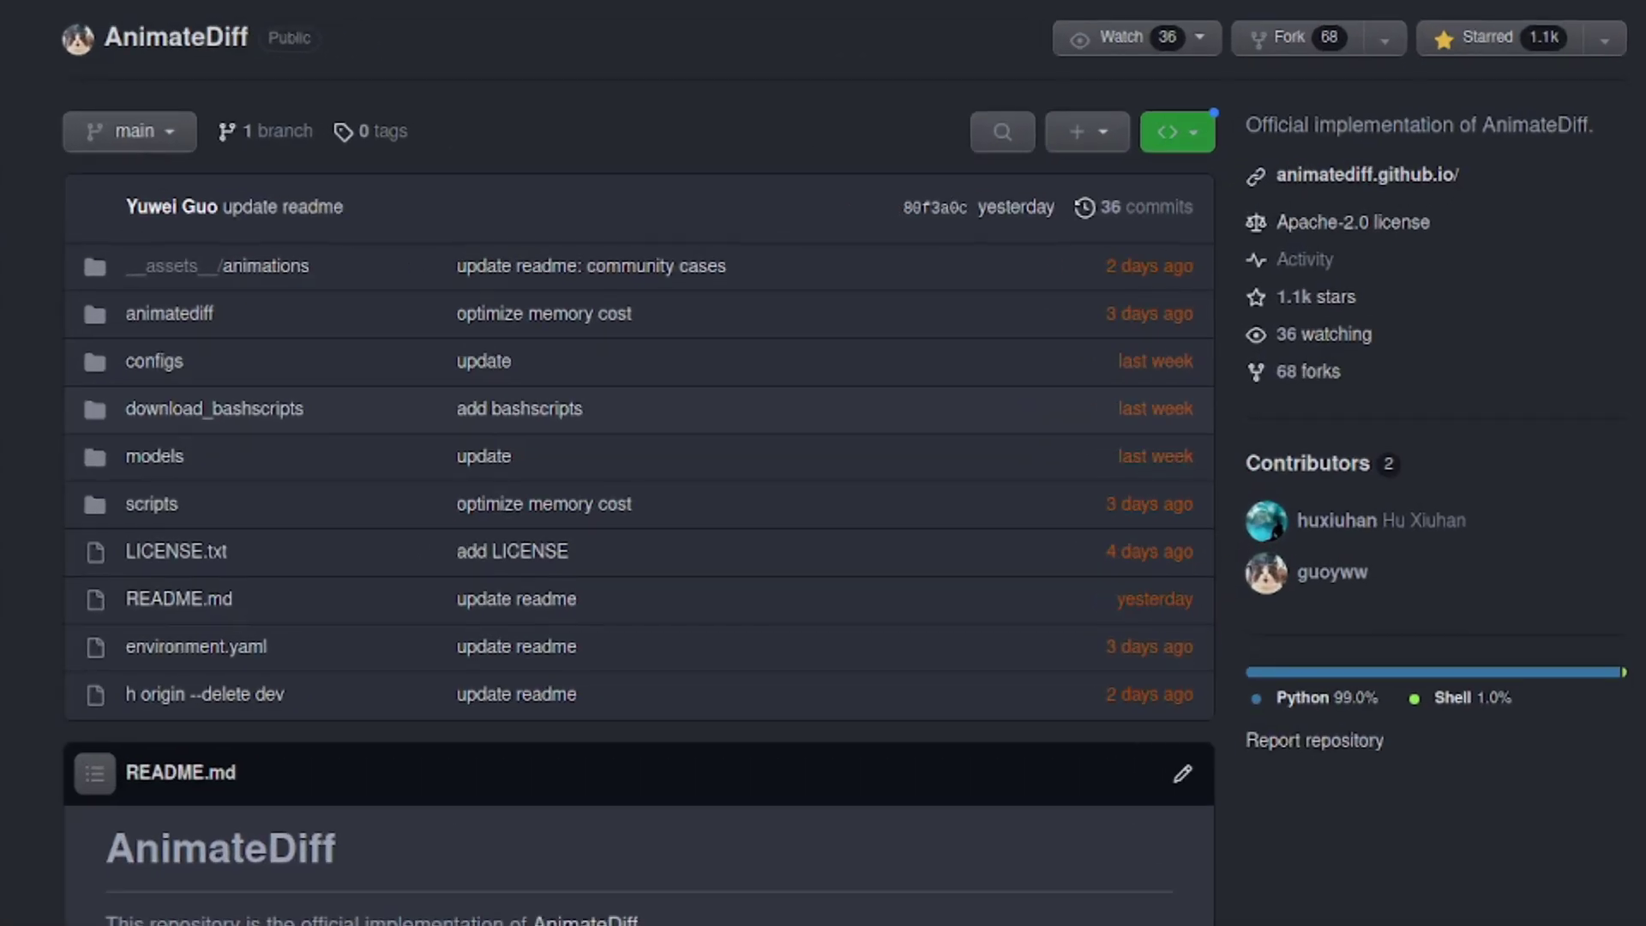
pyautogui.scroll(-6, 1573, 861)
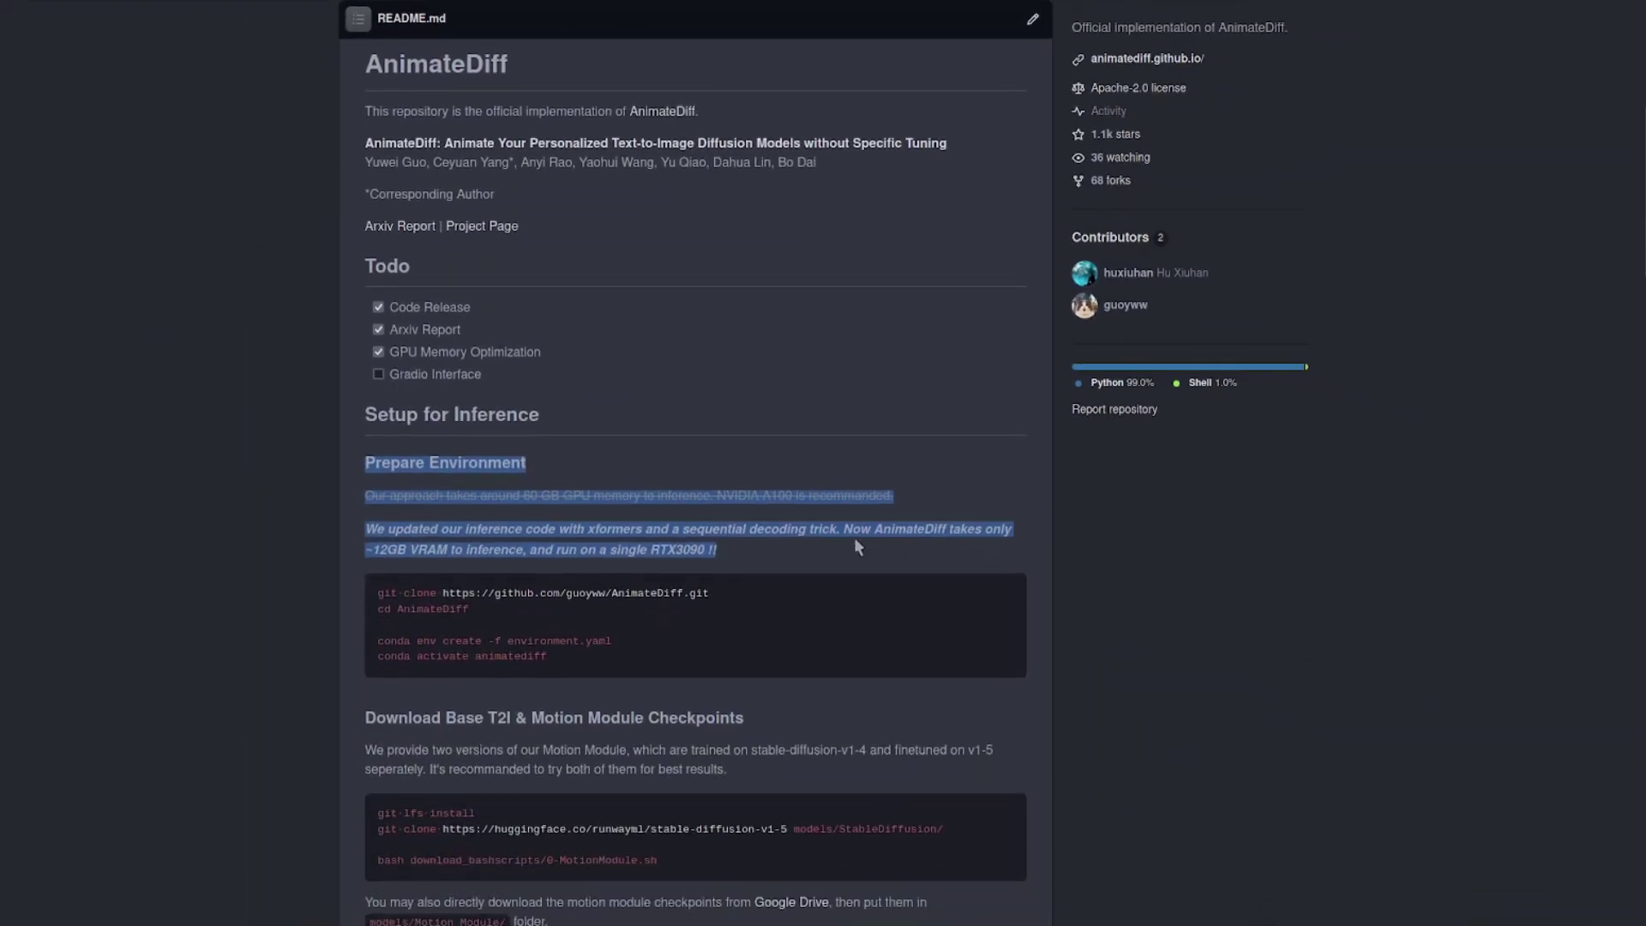
pyautogui.scroll(-2, 854, 536)
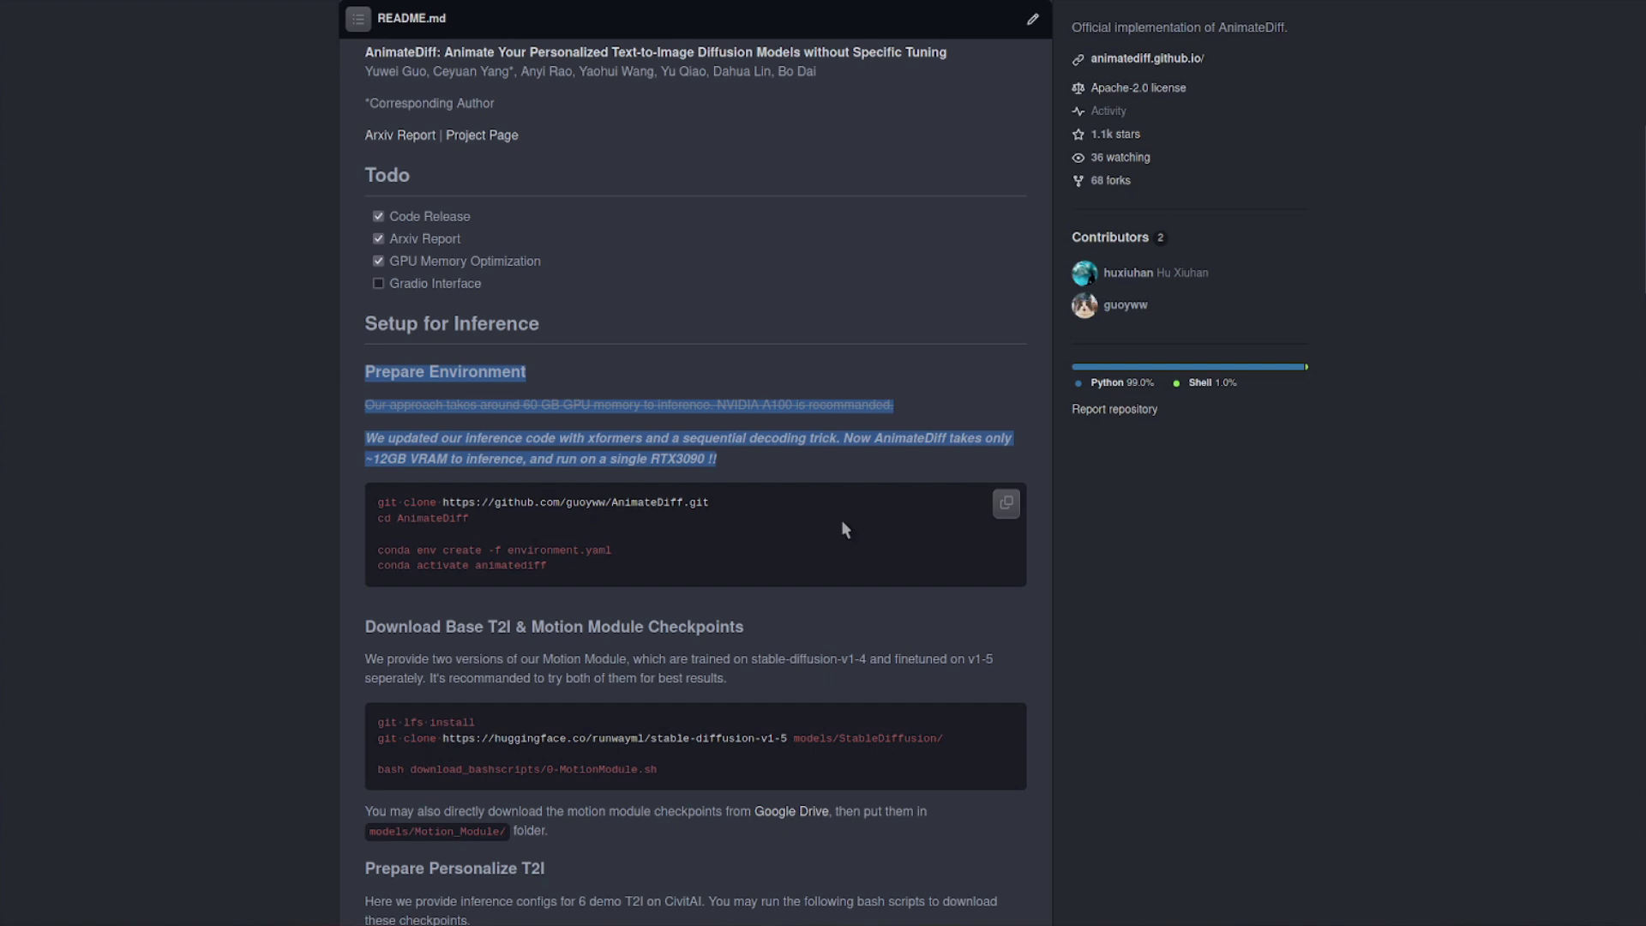
pyautogui.click(747, 455)
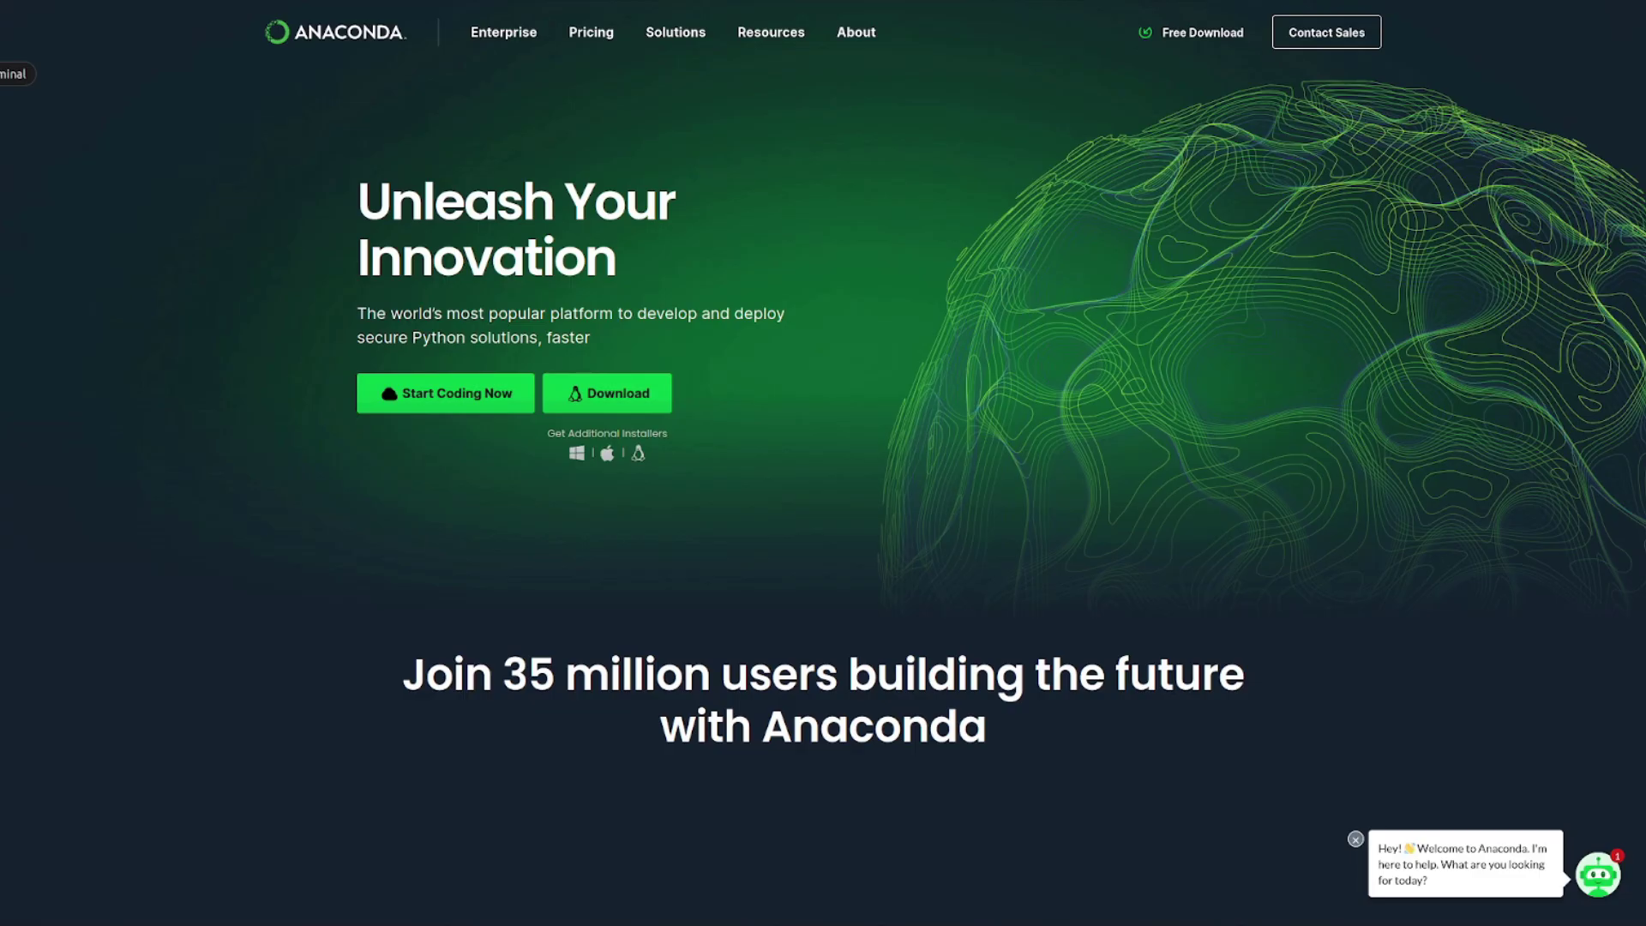
# Open a new terminal and run git --help to confirm Git is installed
pyautogui.hotkey('ctrl', 'alt', 't')
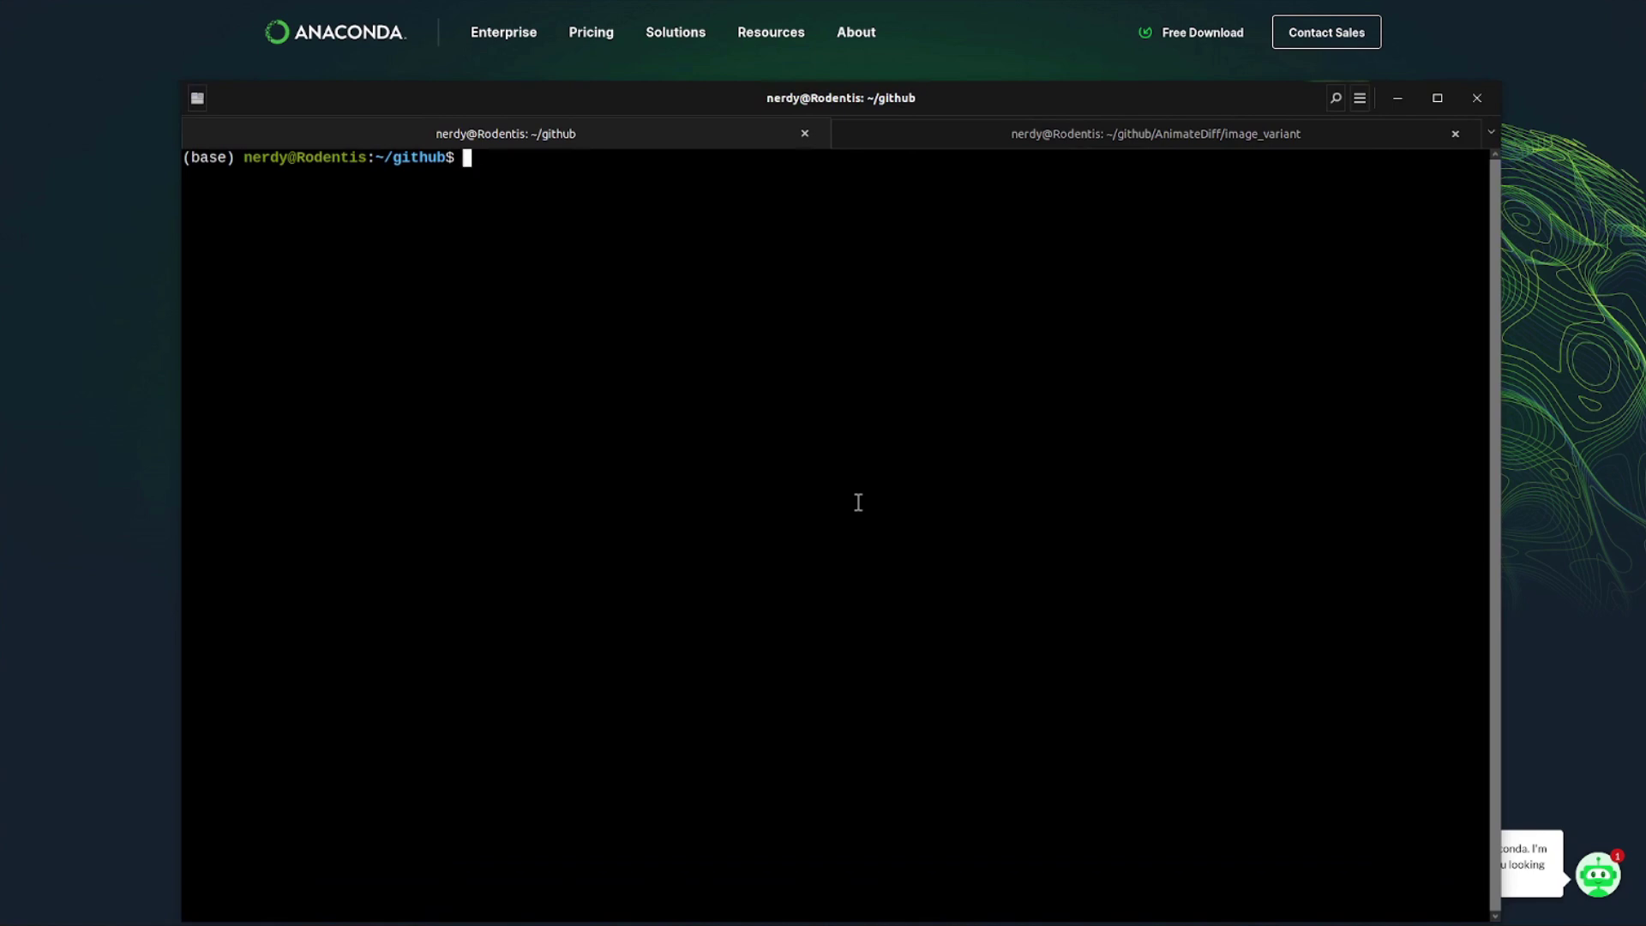
pyautogui.write('git --help')
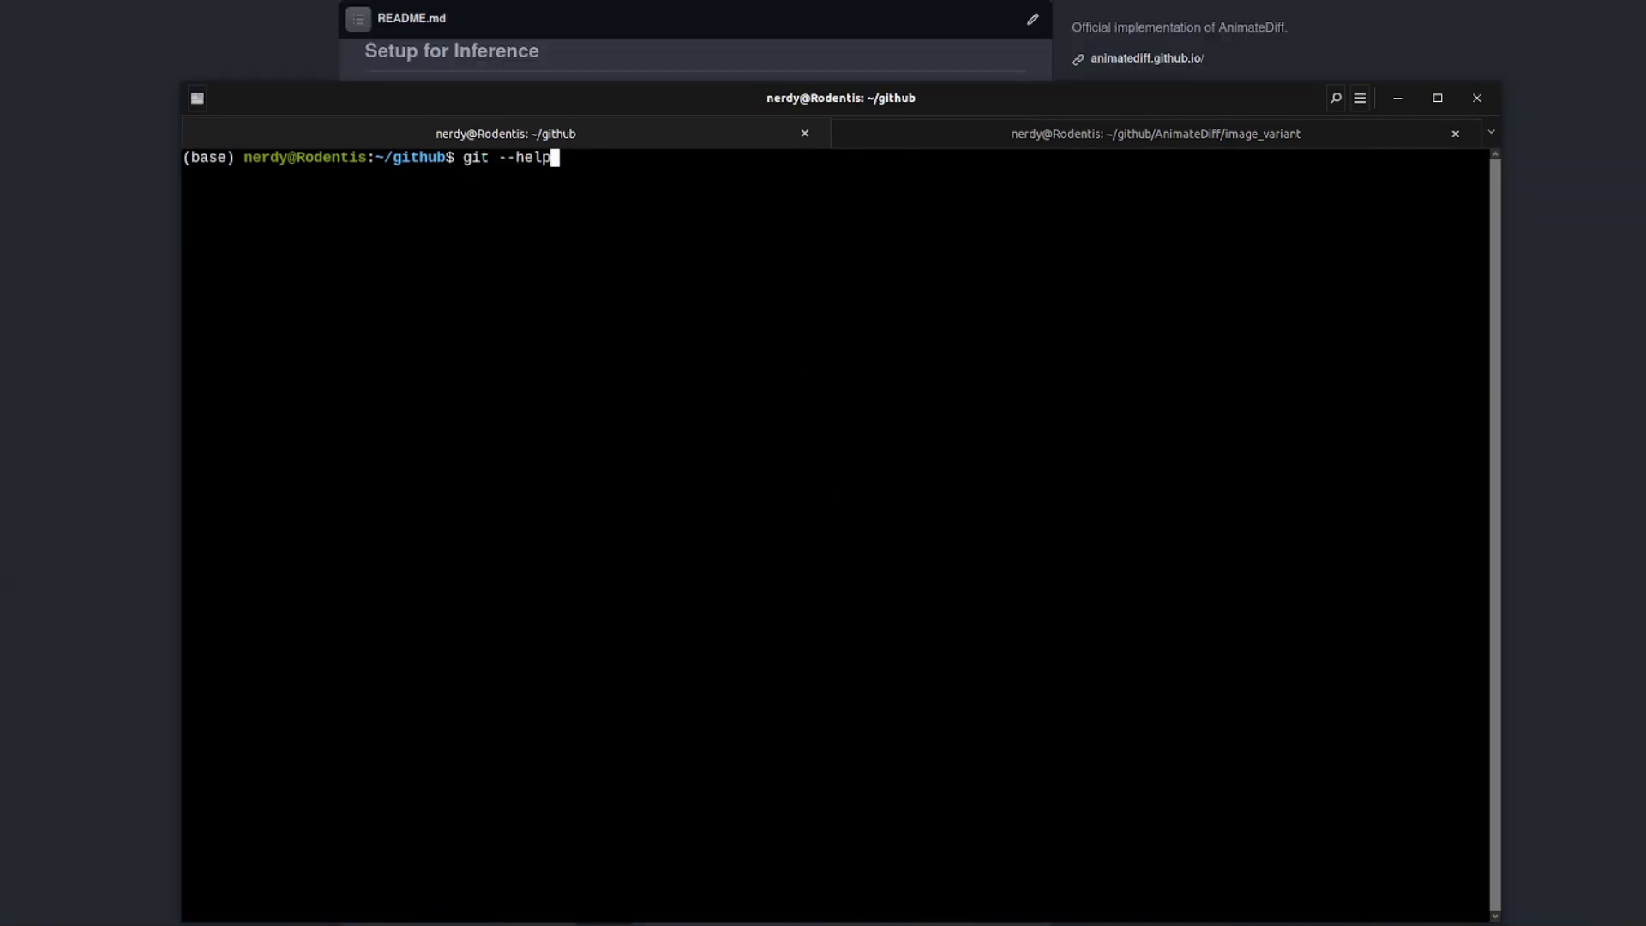
pyautogui.press('Return')
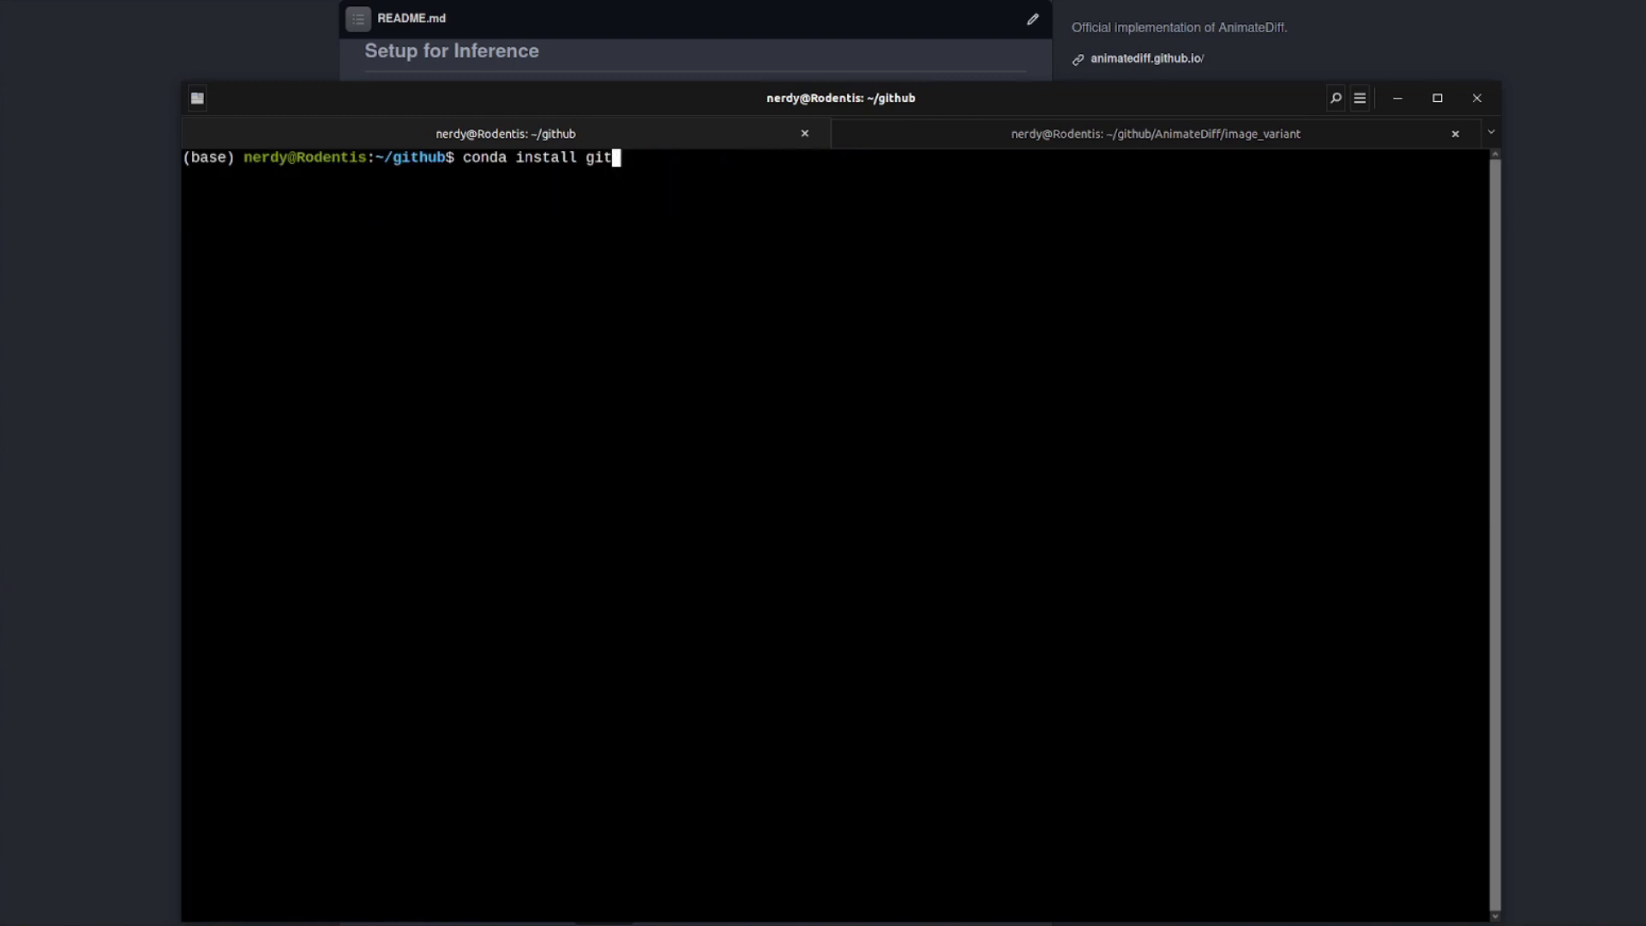
pyautogui.hotkey('alt', 'Tab')
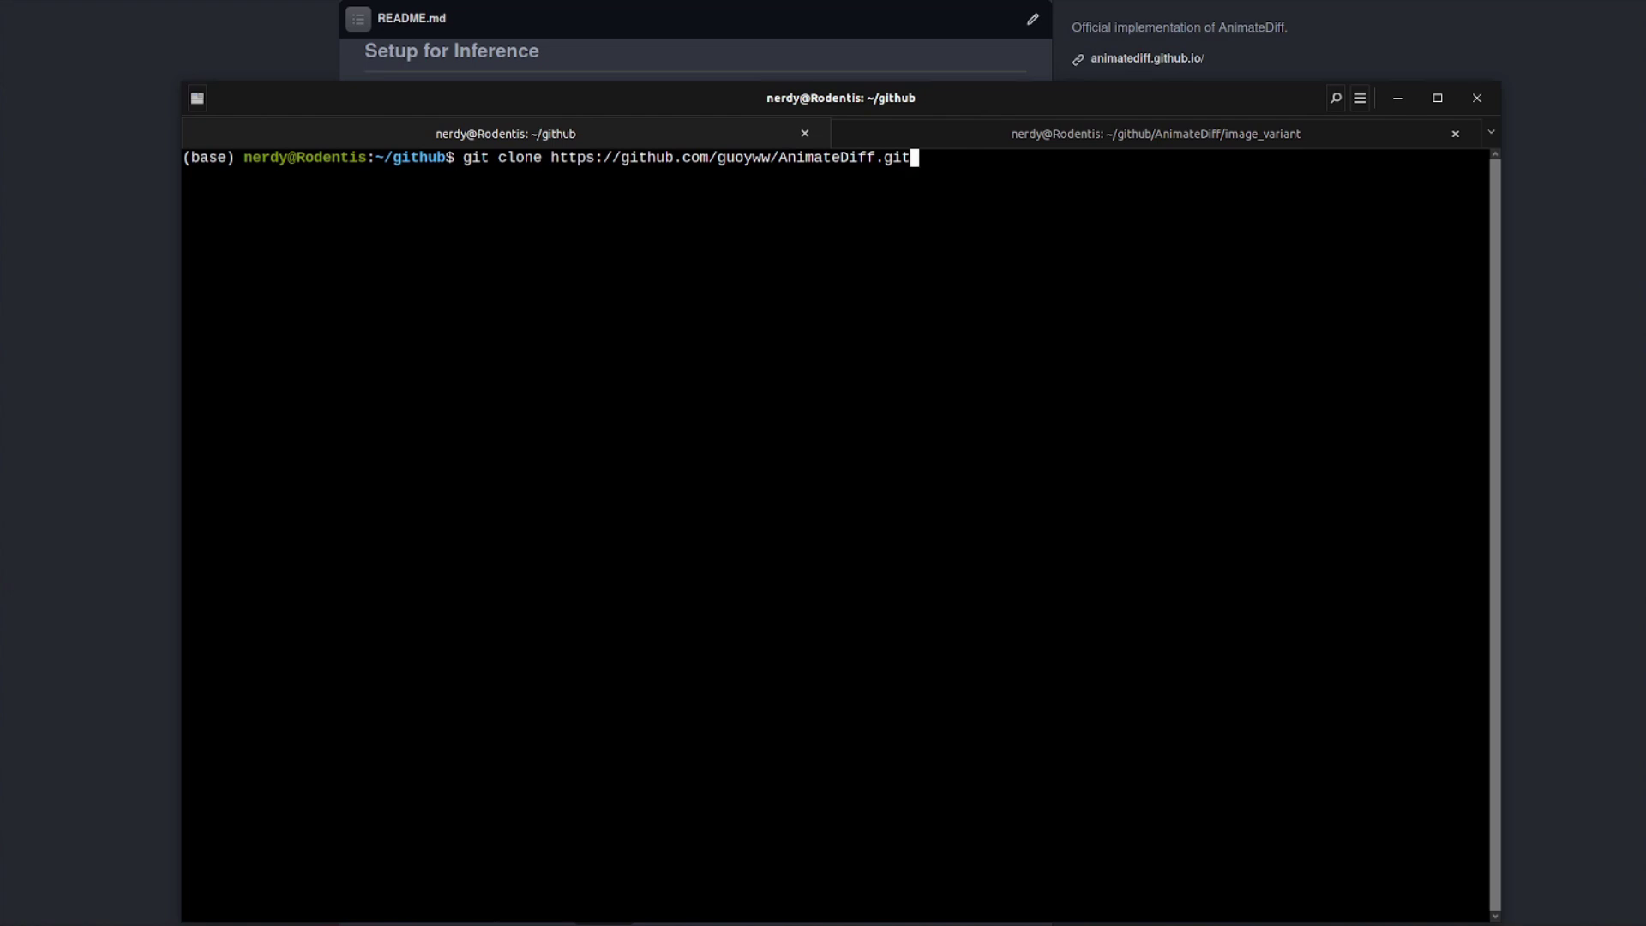
# Run the AnimateDiff clone, which reports the folder exists, then cd into AnimateDiff
pyautogui.press('Return')
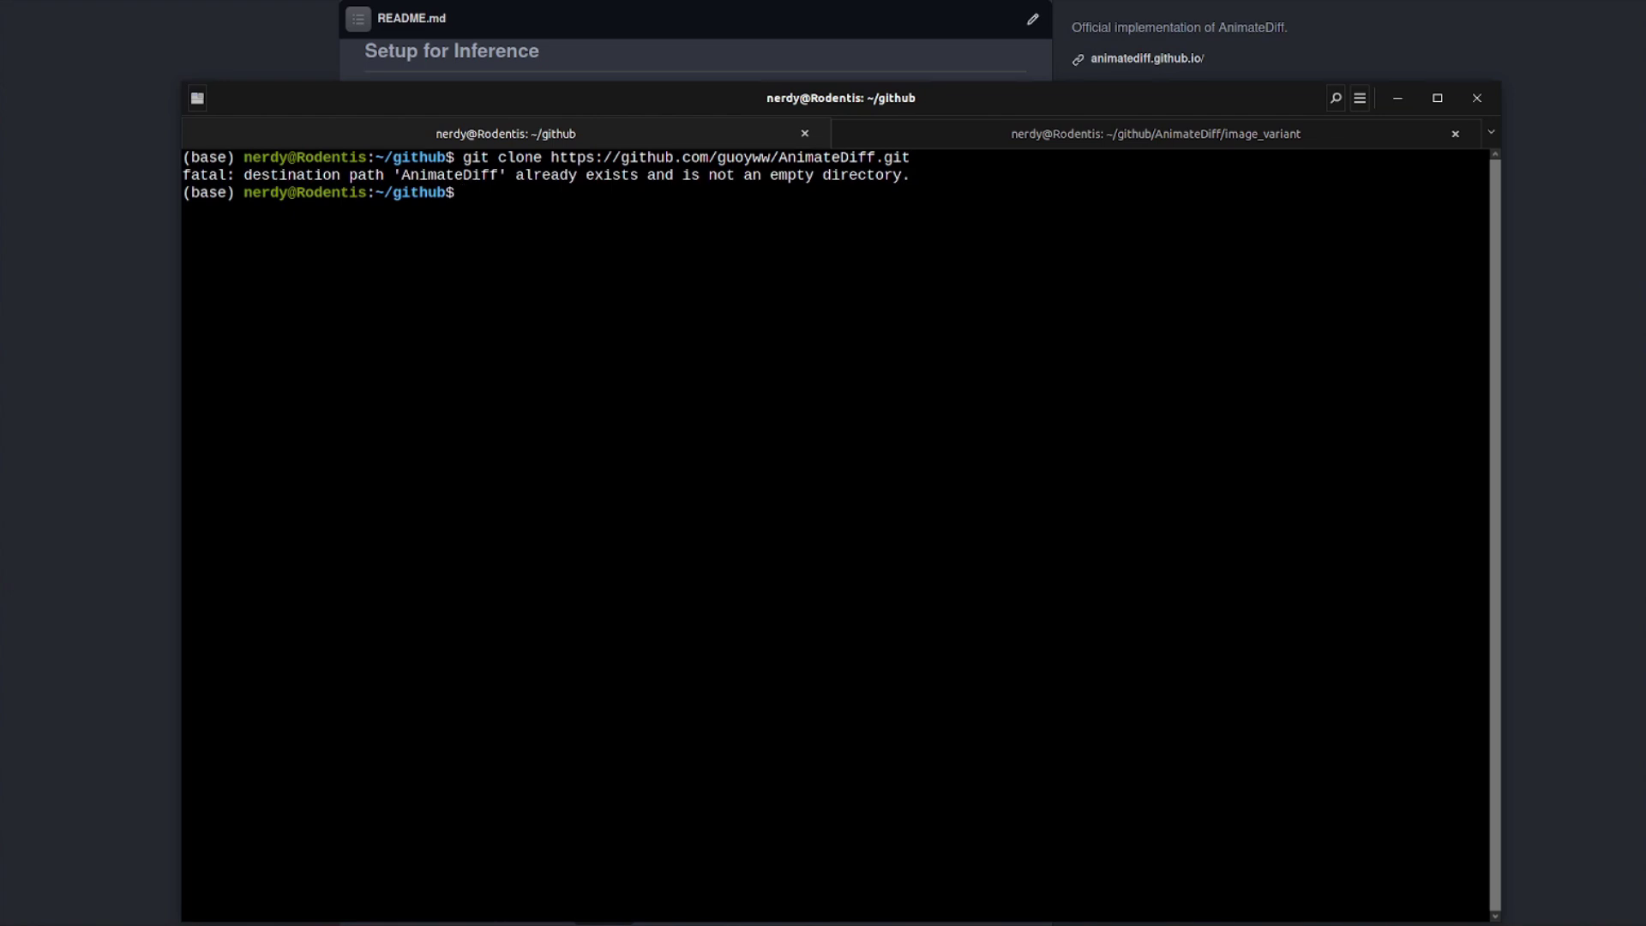
pyautogui.write('cd AnimateDiff')
pyautogui.press('Return')
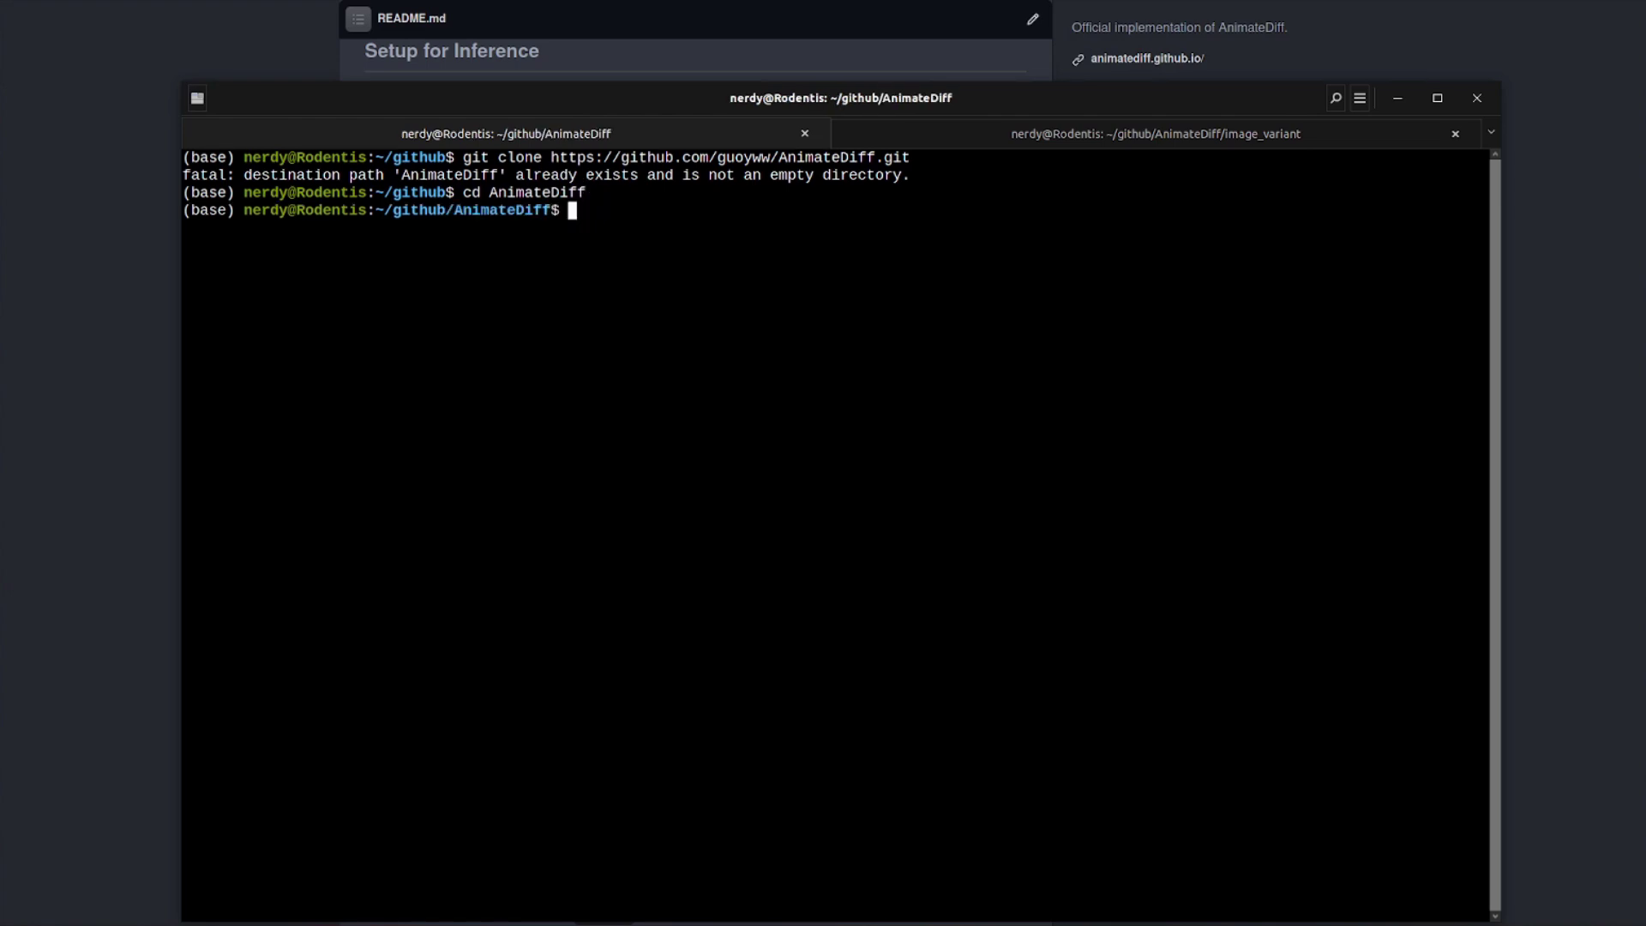
# Create the conda environment from environment.yaml and activate animatediff
pyautogui.write('conda env create -f environment.yaml')
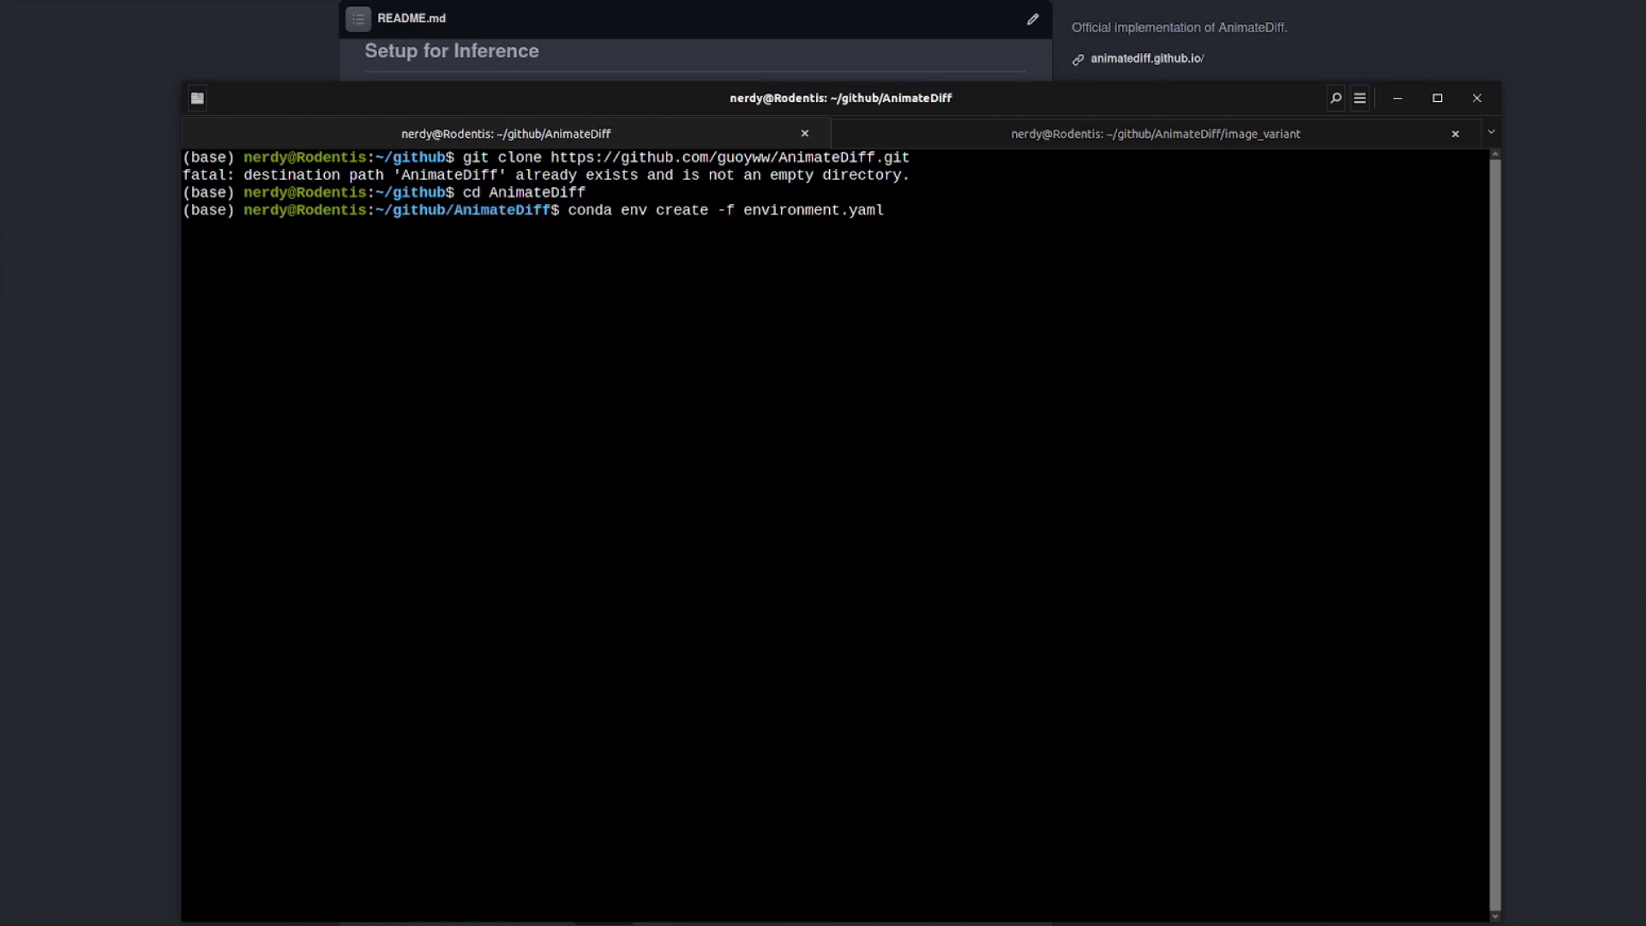
pyautogui.press('Return')
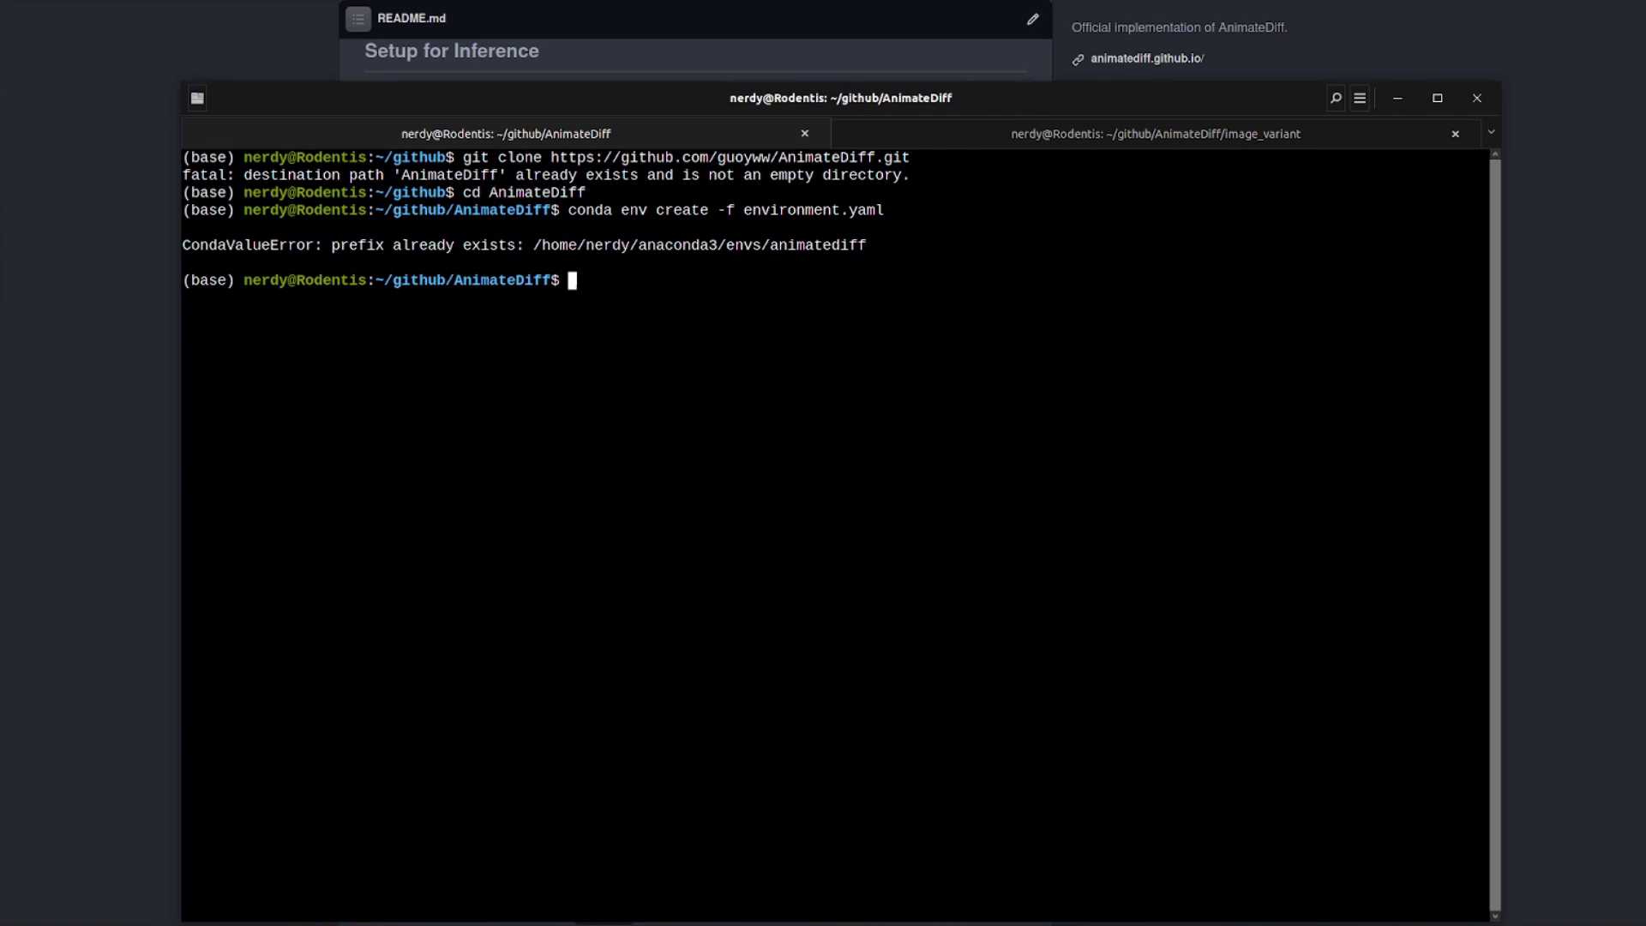
pyautogui.write('conda activate animatediff')
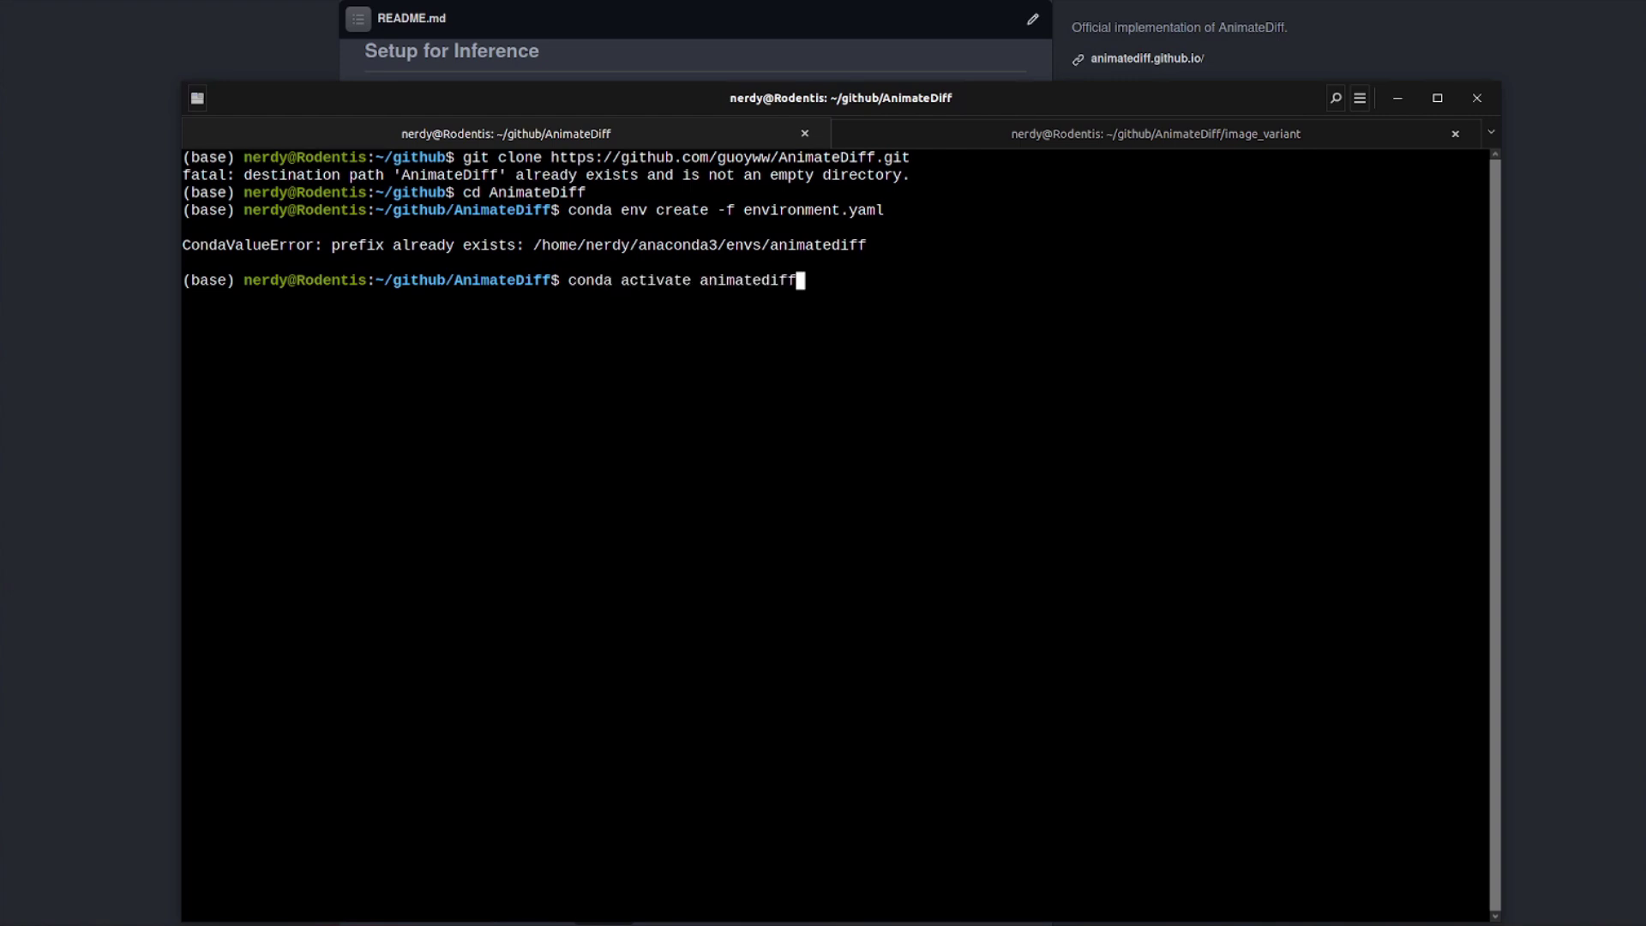
pyautogui.press('Return')
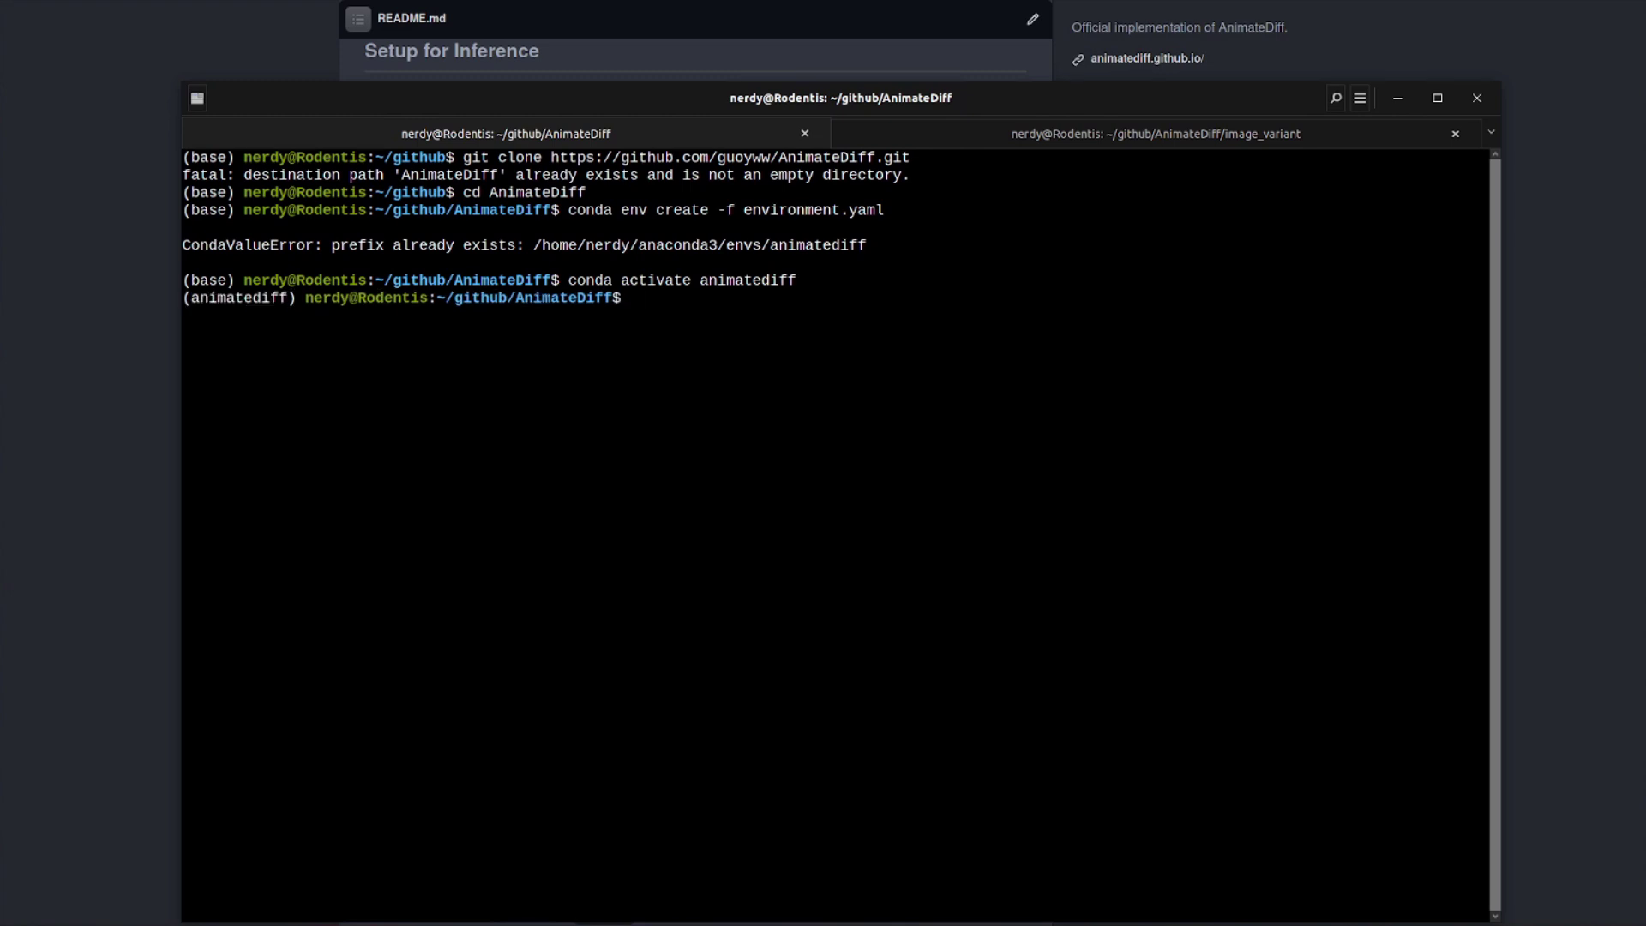
# Upgrade triton with pip install -U triton and initialize Git LFS with git lfs install
pyautogui.write('pip install -U triton')
pyautogui.press('Return')
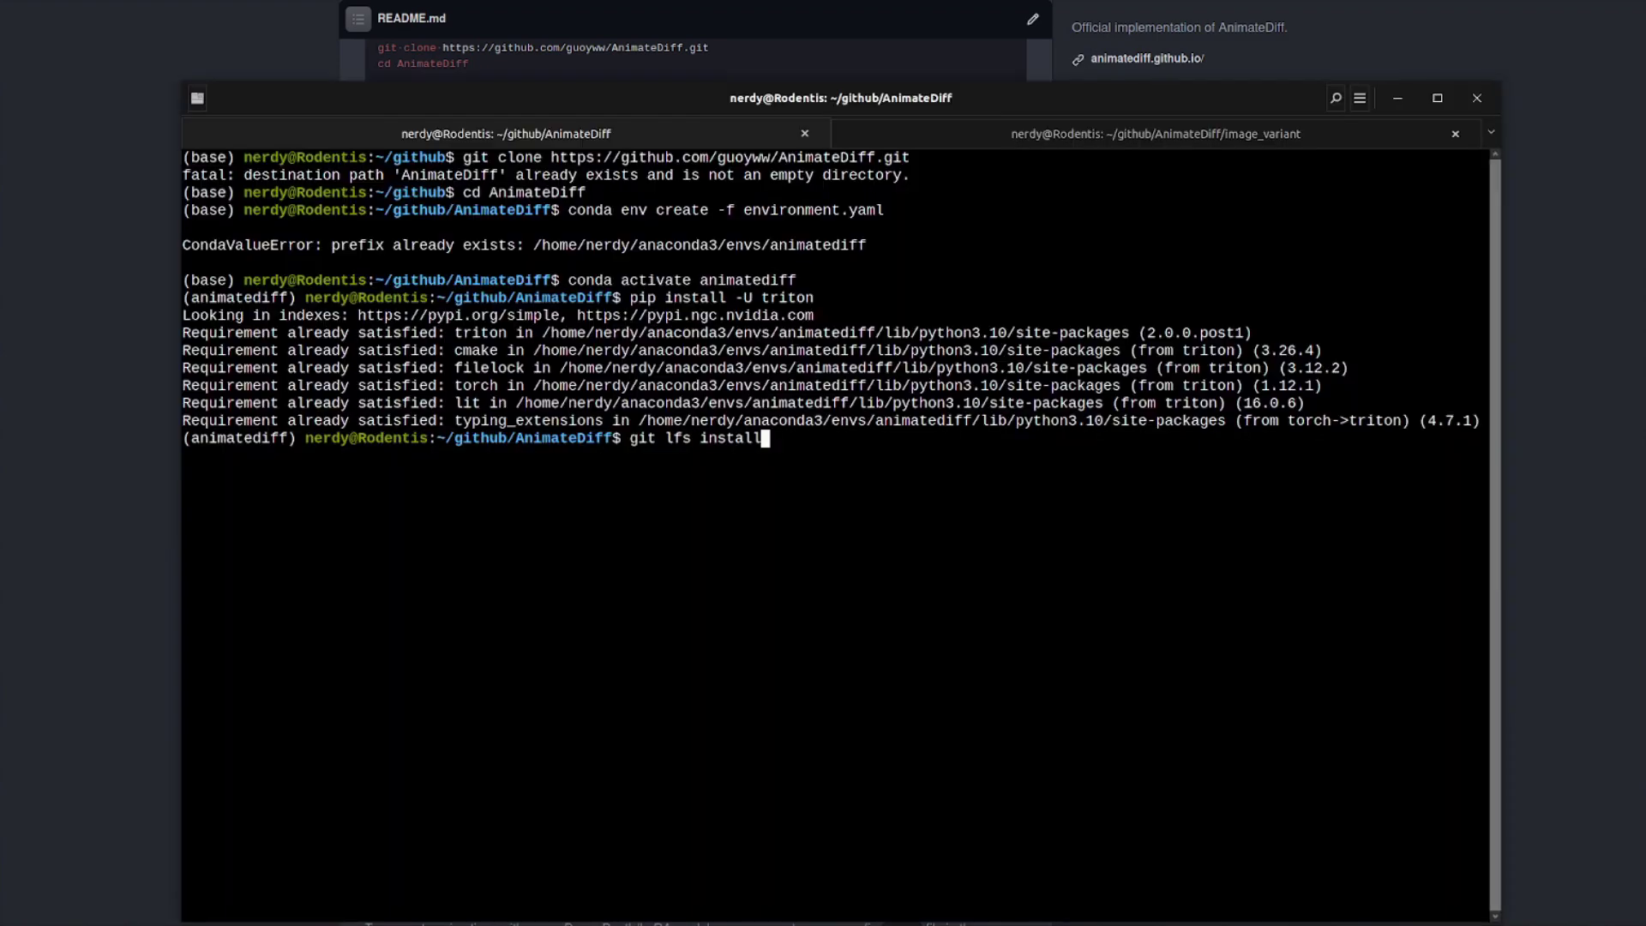
pyautogui.press('Return')
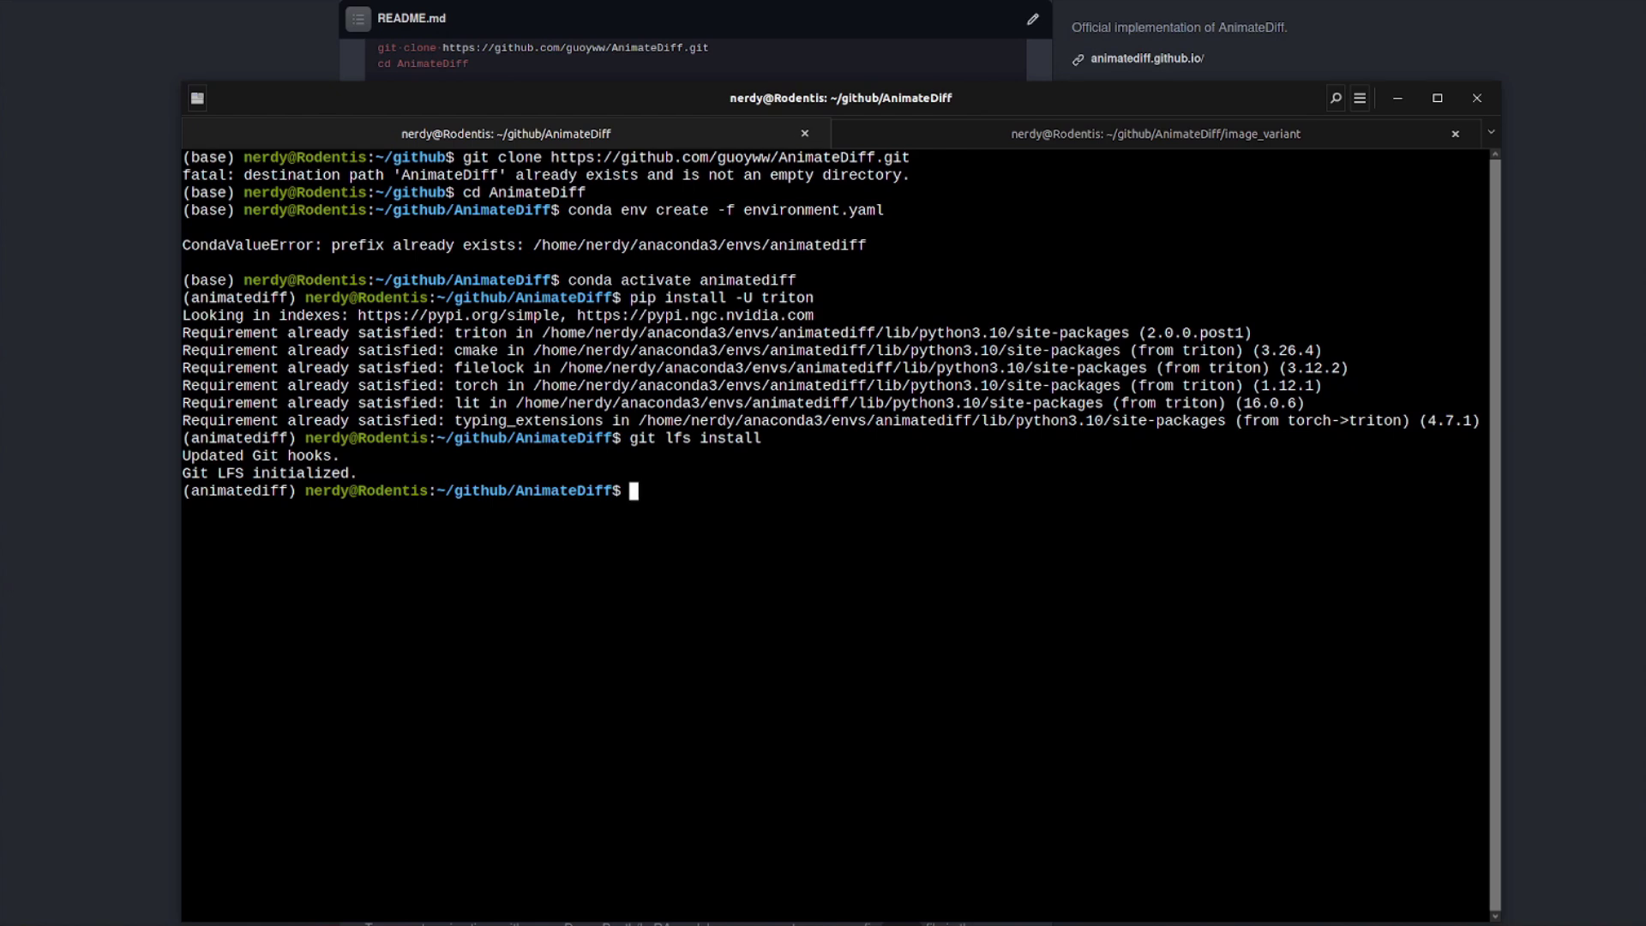
pyautogui.click(71, 556)
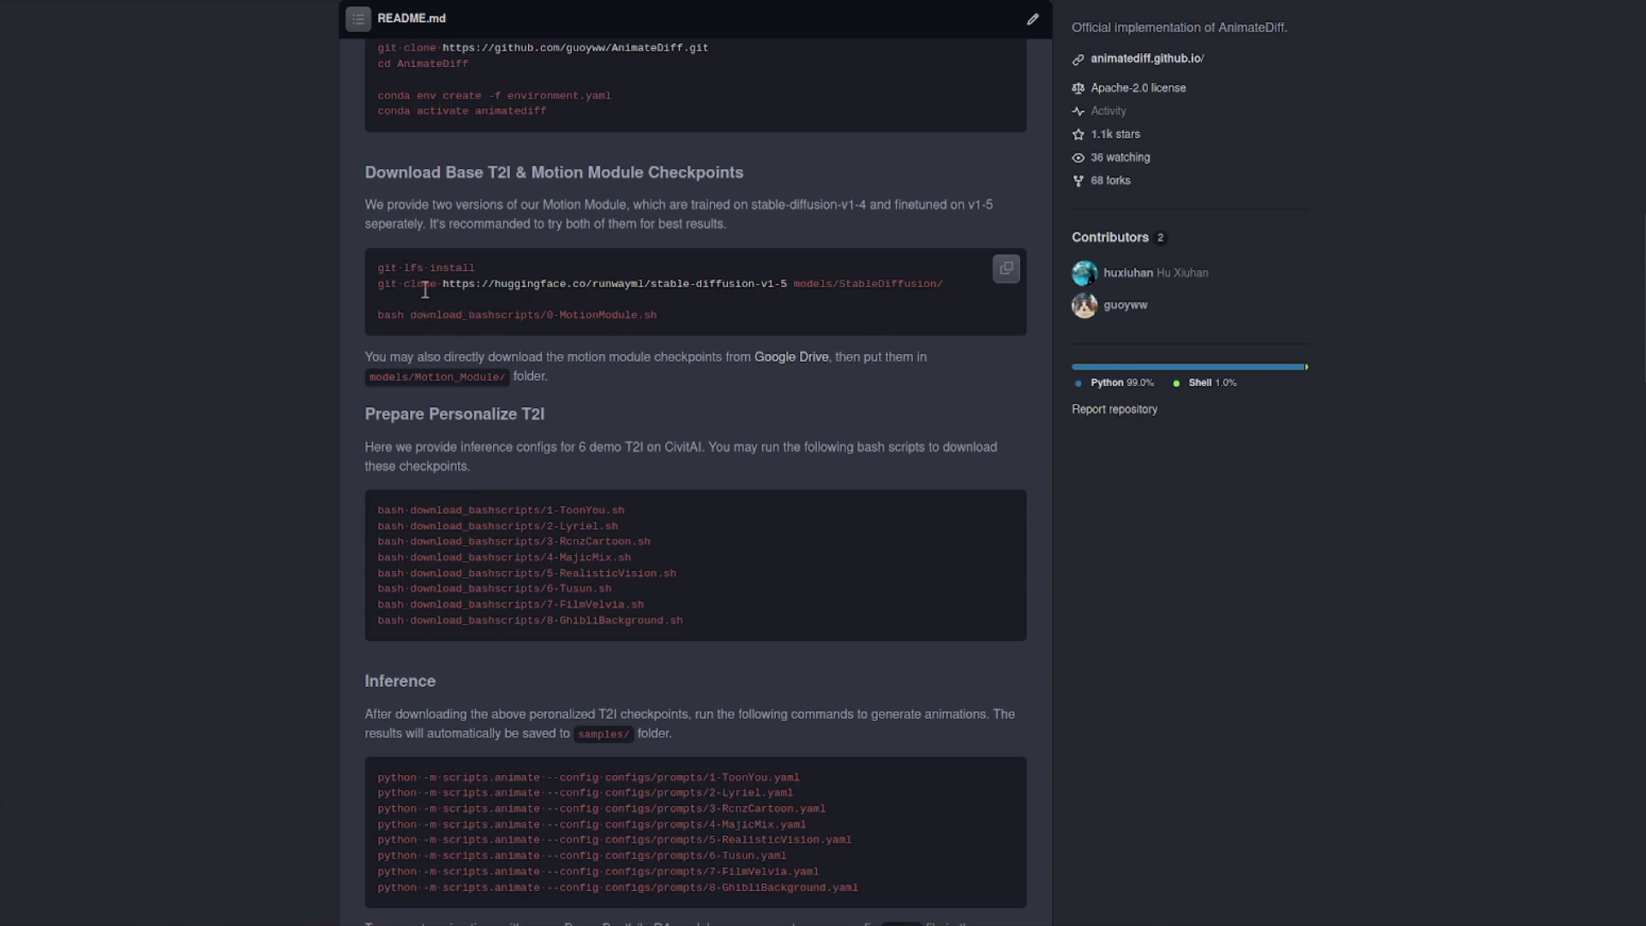
# Open stable-diffusion-v1-5 on Hugging Face and switch its file listing to the fp16 branch
pyautogui.click(691, 290)
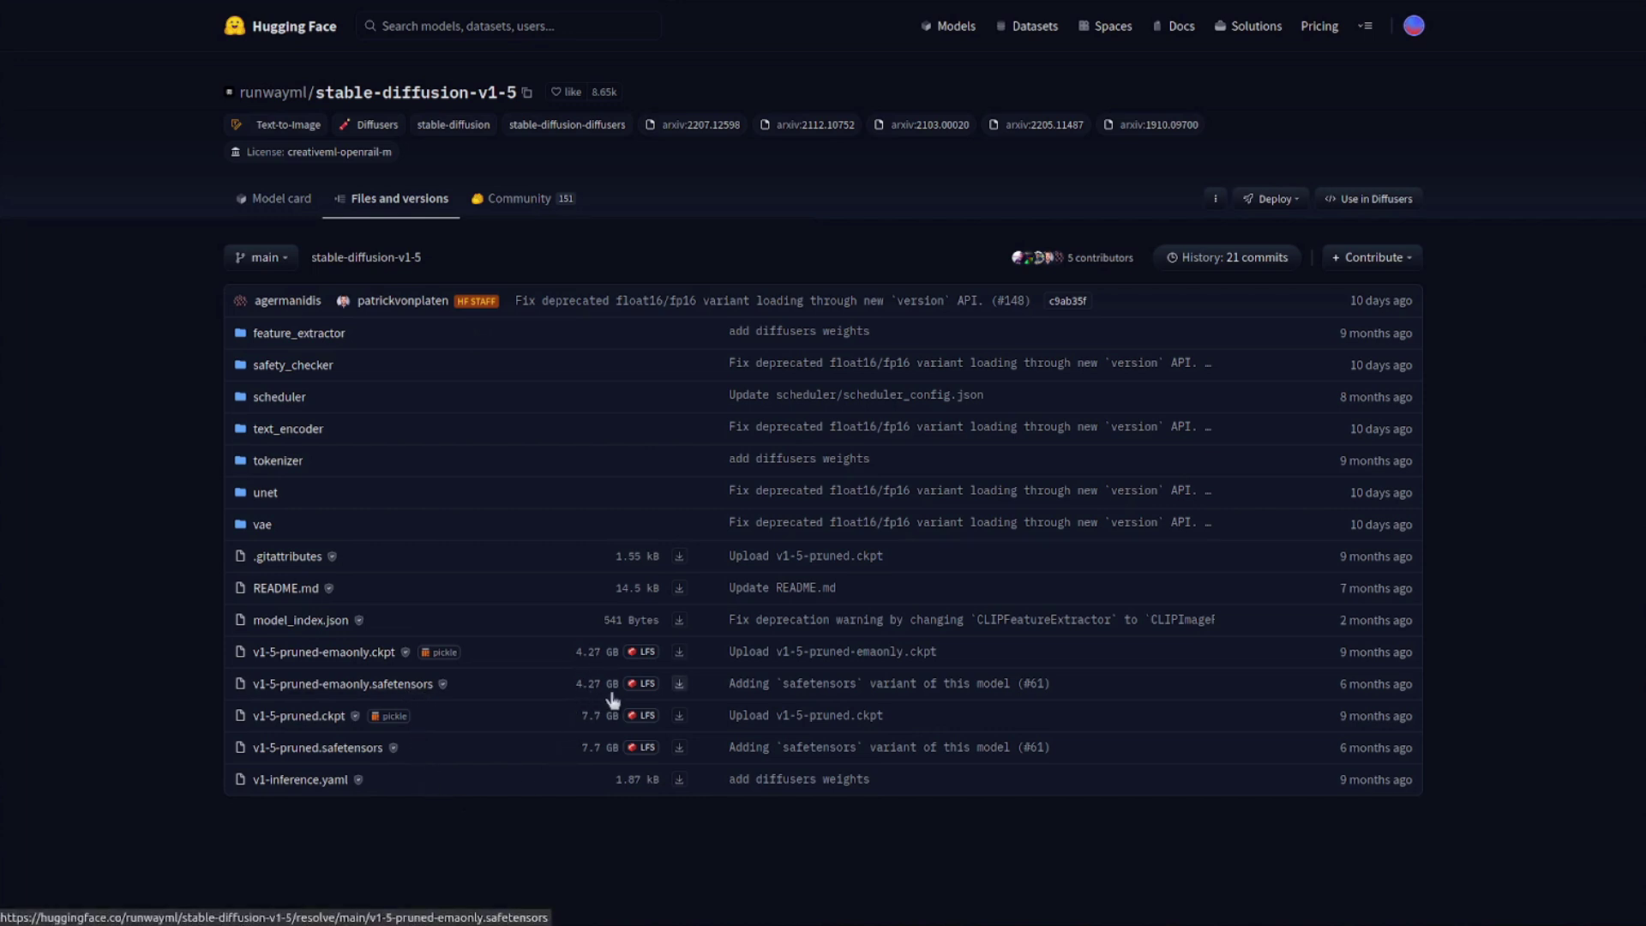
pyautogui.click(288, 429)
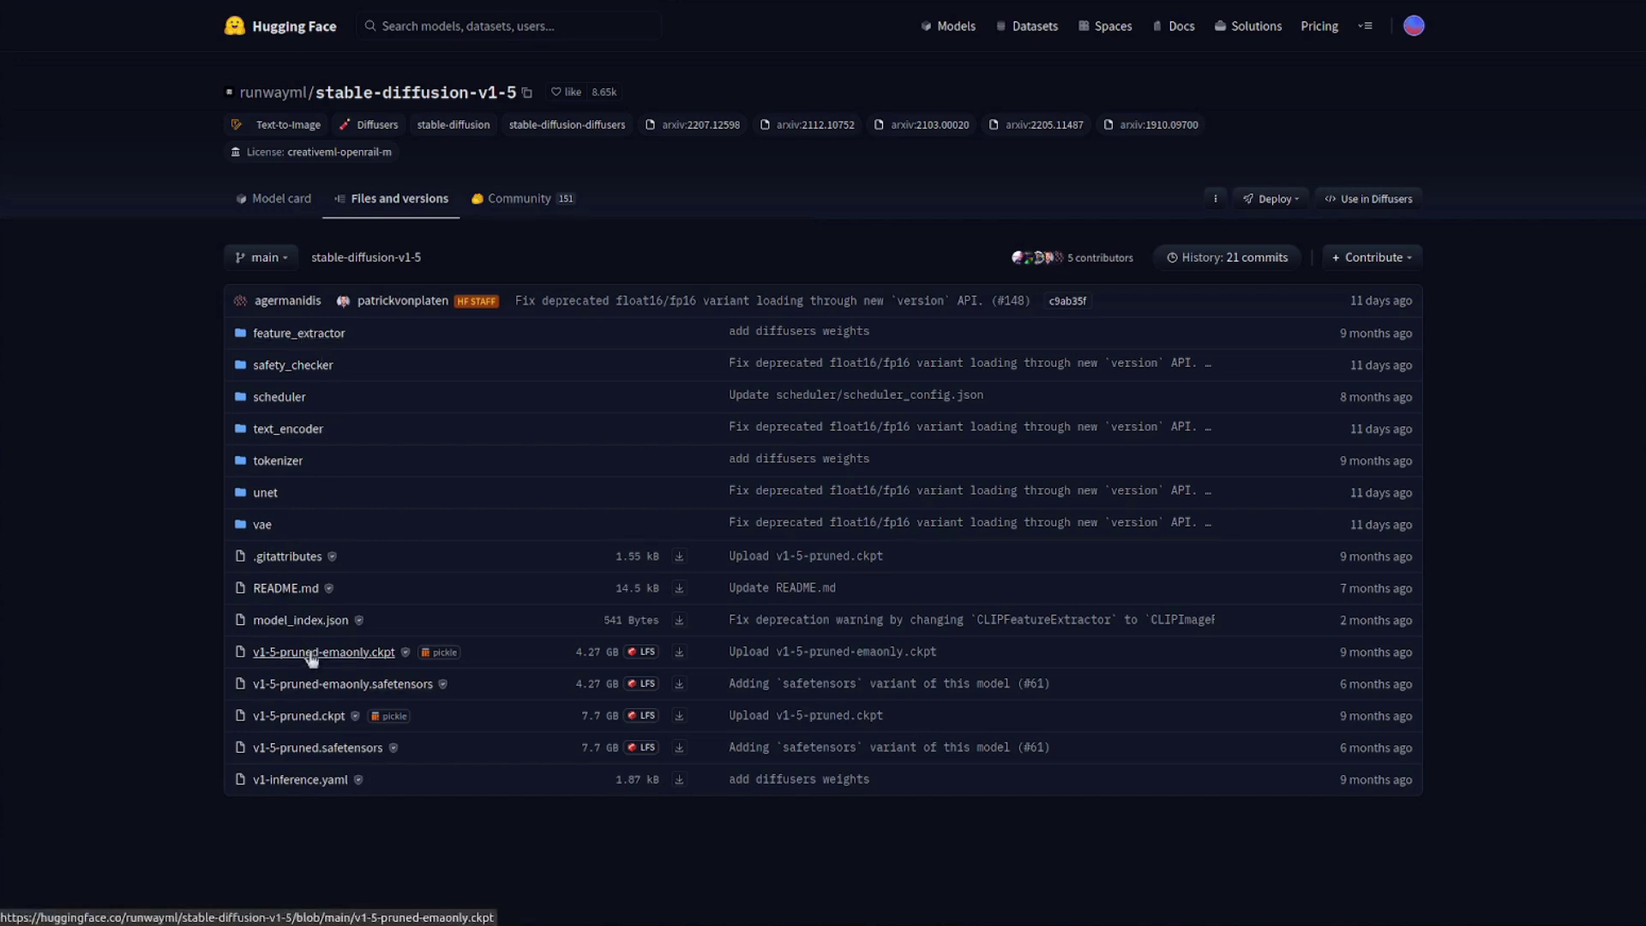
pyautogui.click(284, 258)
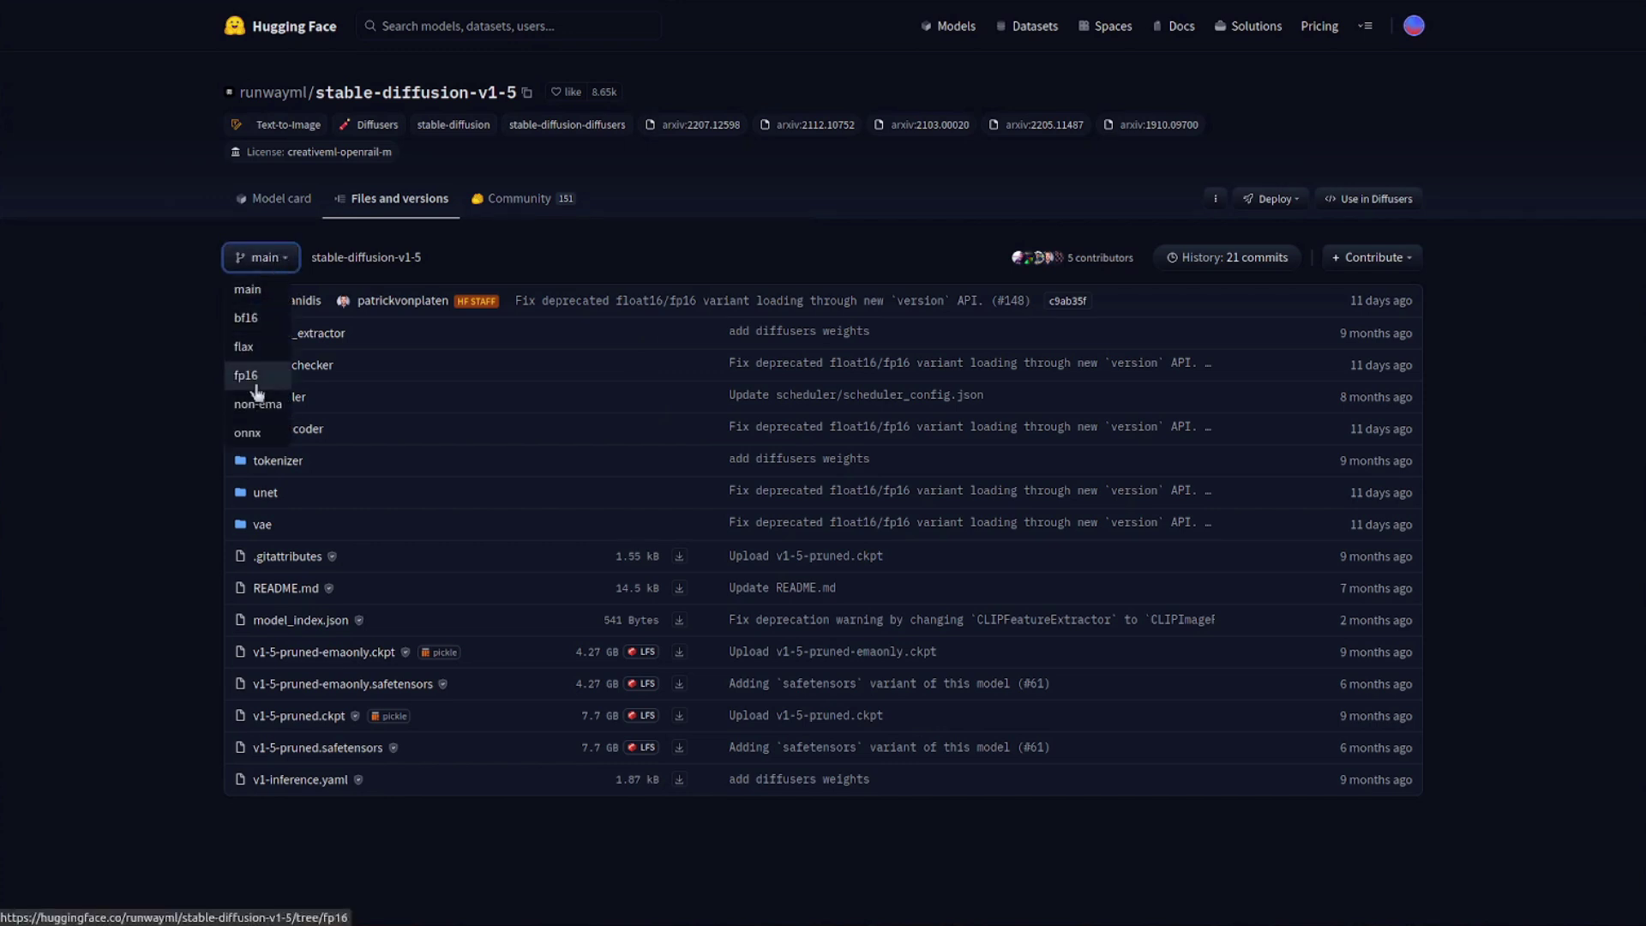
pyautogui.click(336, 431)
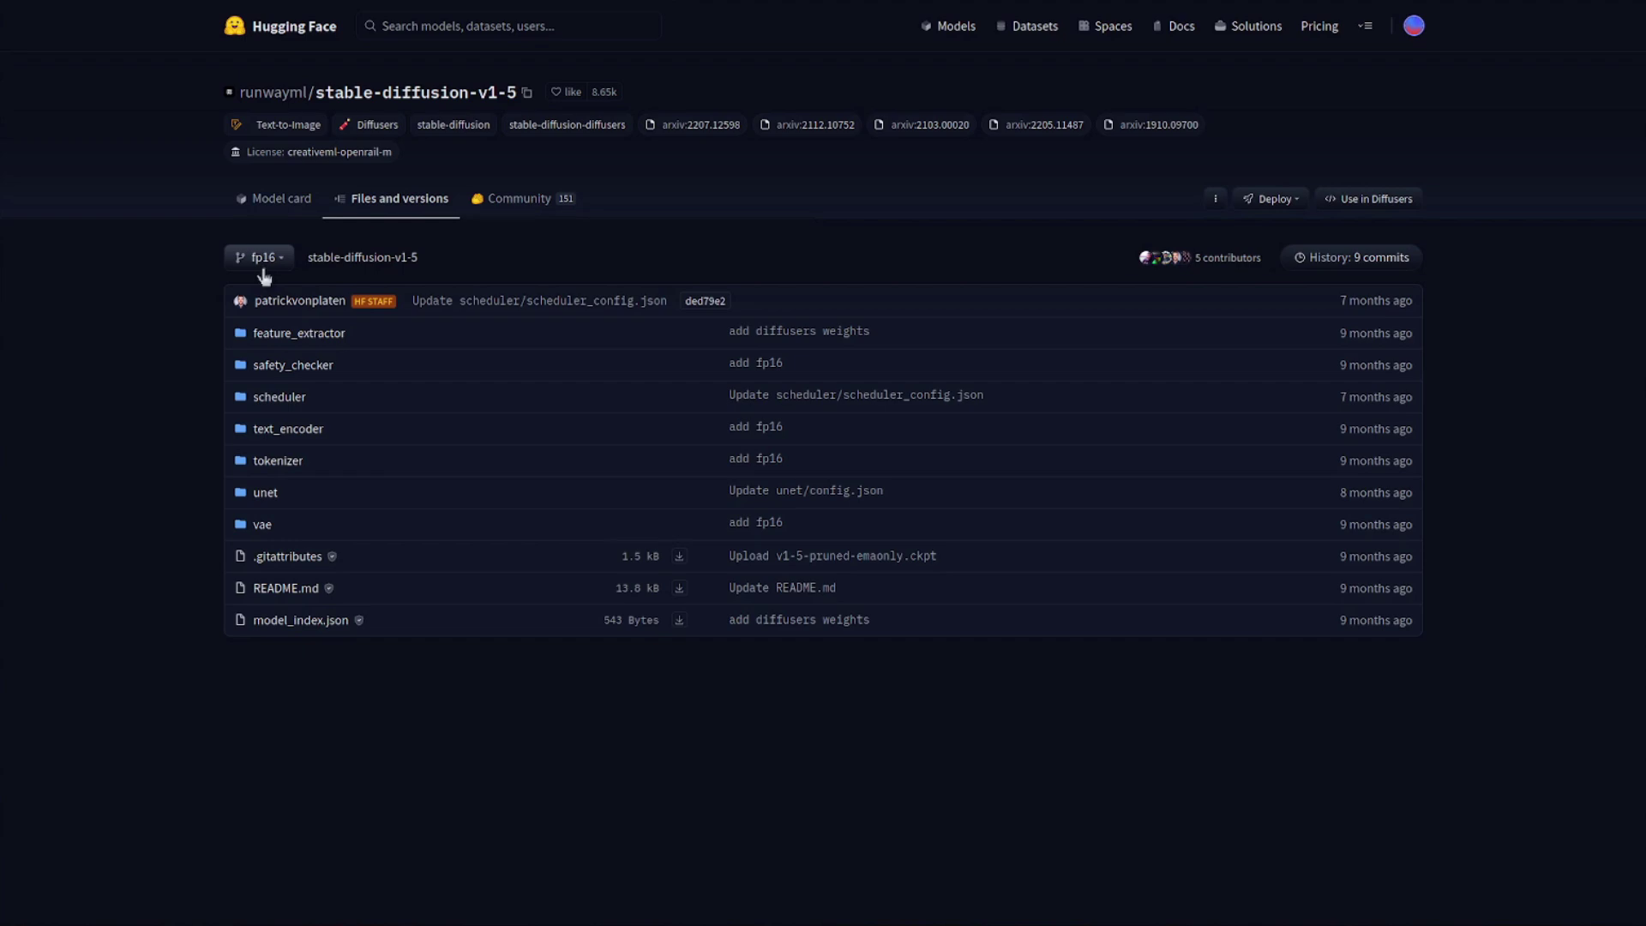
pyautogui.hotkey('alt', 'Tab')
# Enter models/StableDiffusion and clone the fp16 branch of stable-diffusion-v1-5
pyautogui.rightClick(813, 543)
pyautogui.click(857, 596)
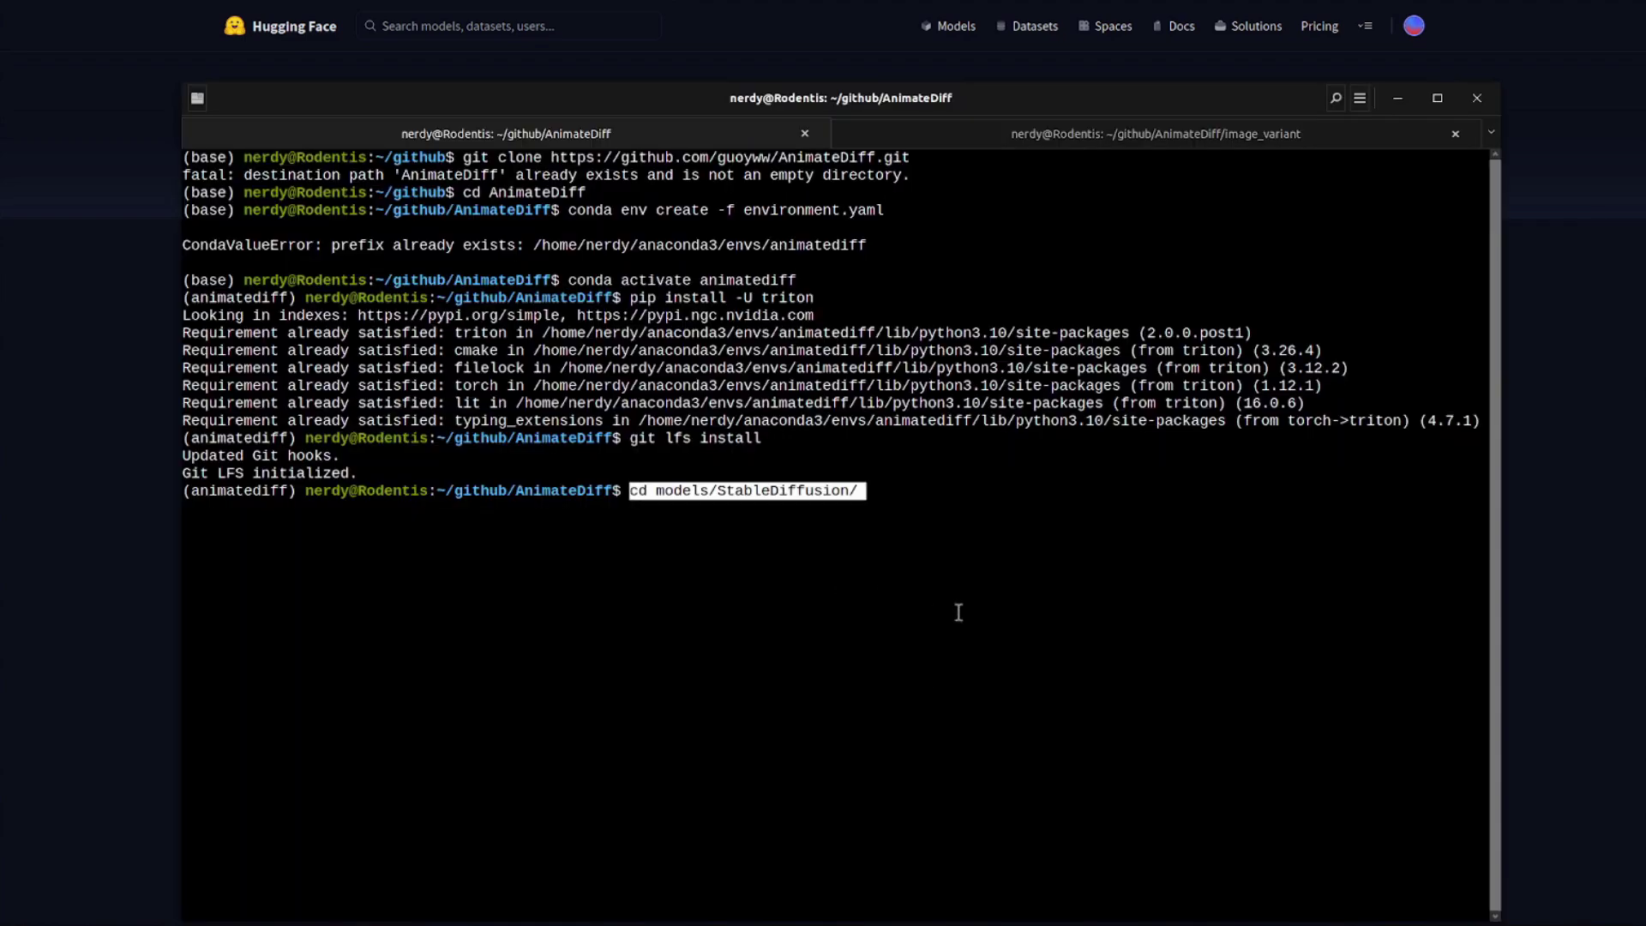
pyautogui.press('Return')
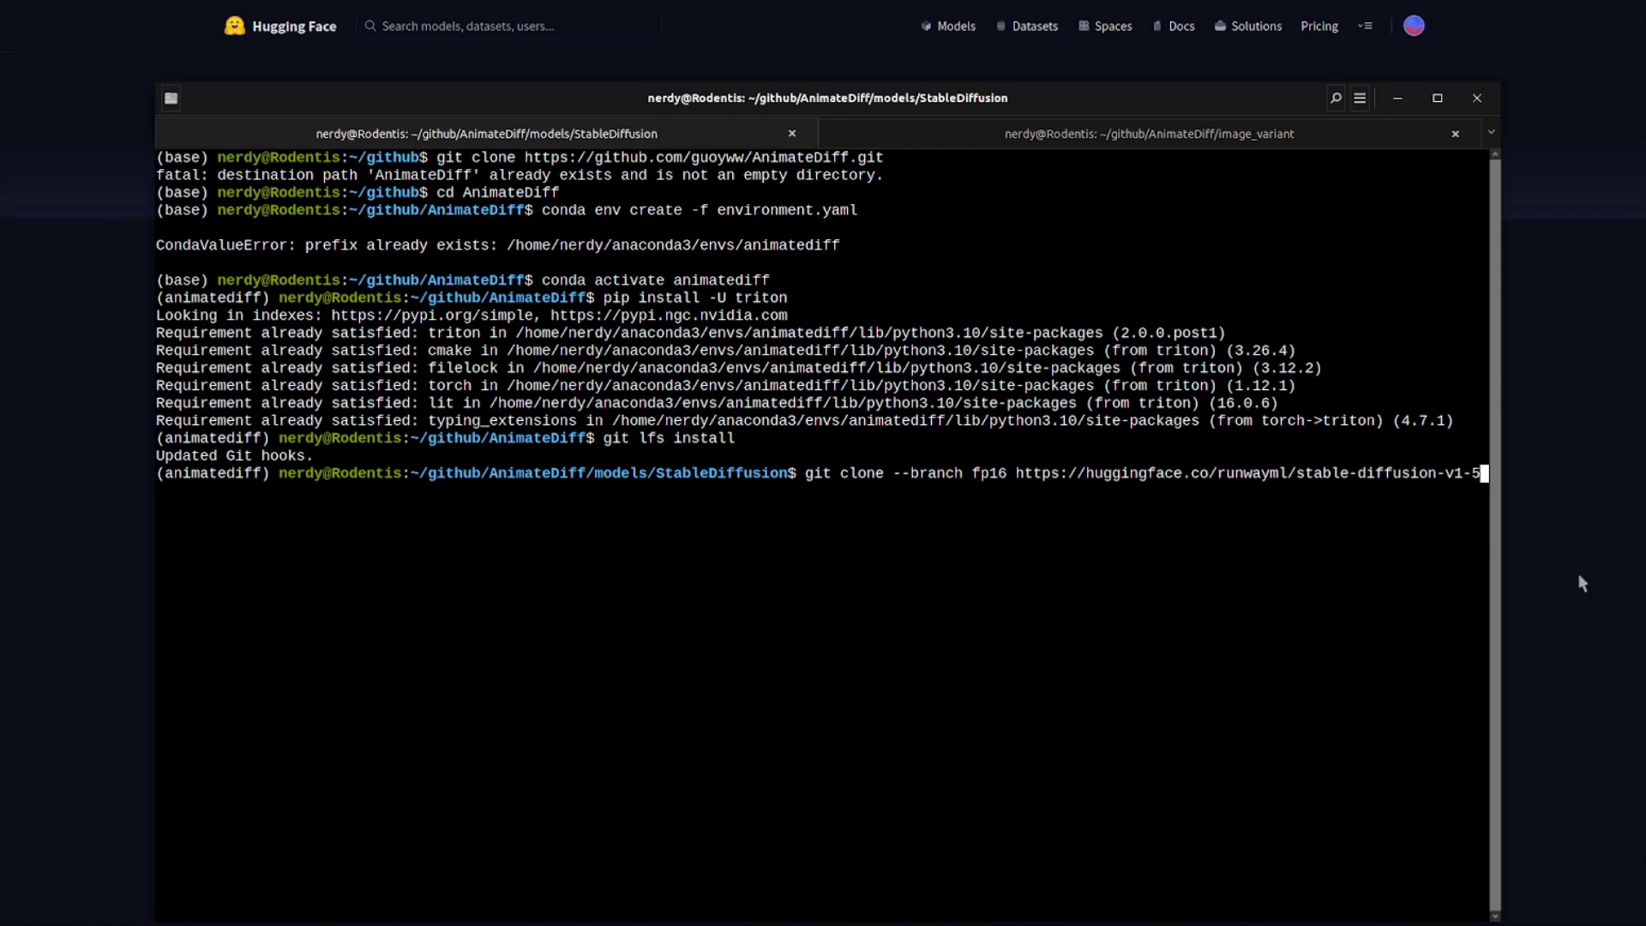
pyautogui.press('Return')
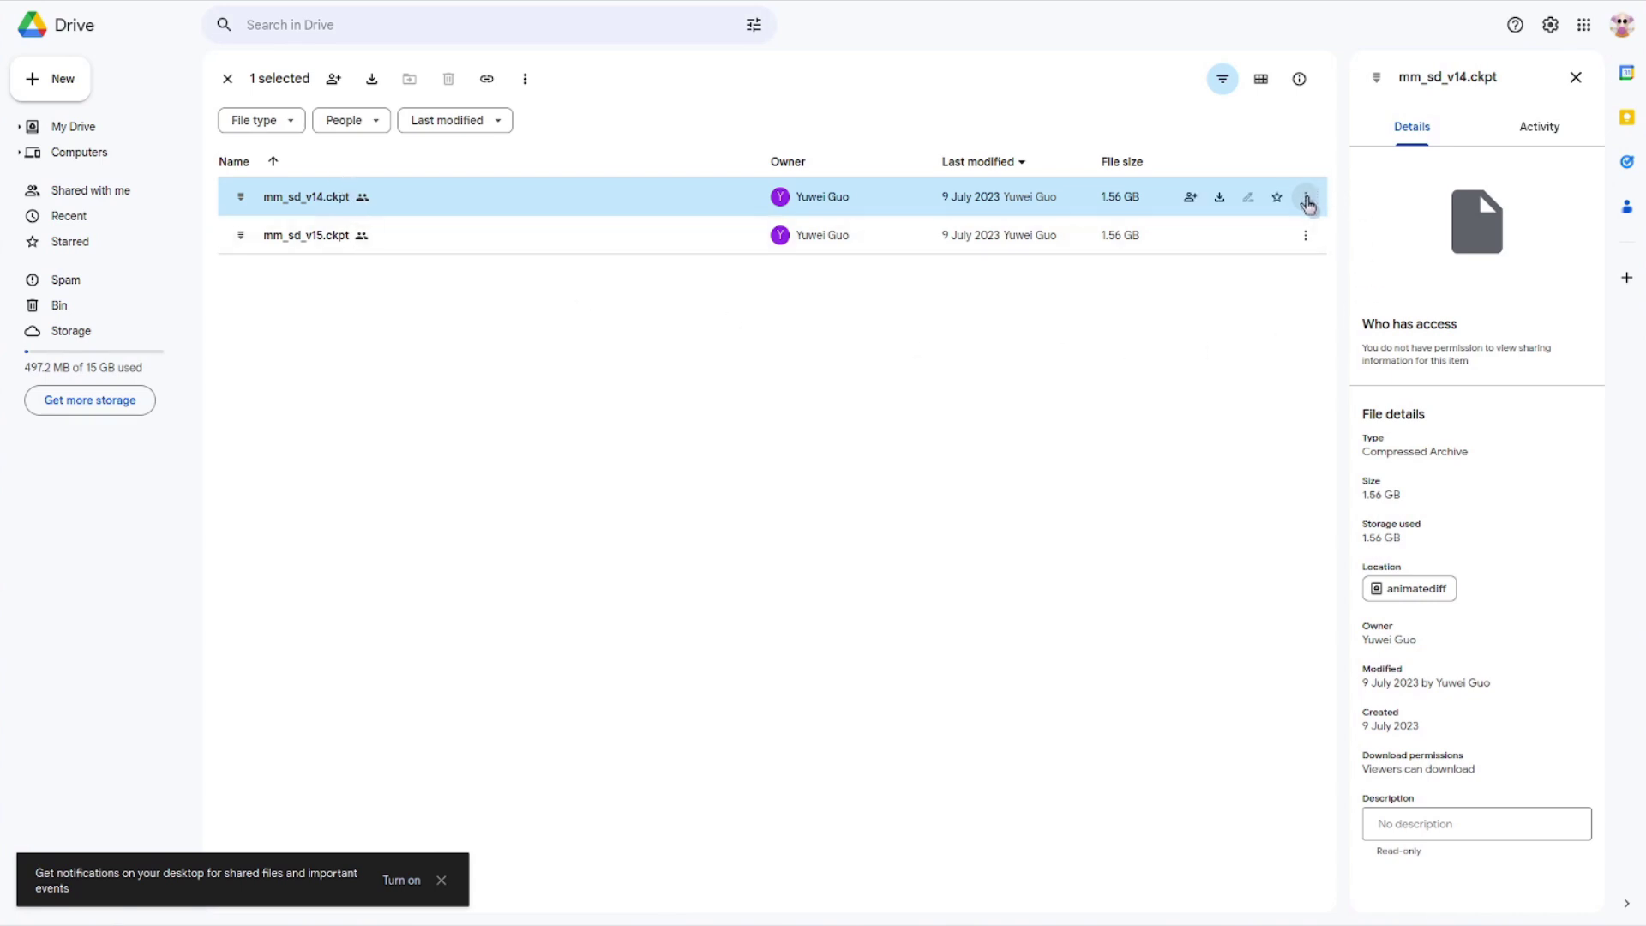
# Open the more-actions menu on mm_sd_v14.ckpt in Google Drive to reach Download
pyautogui.click(1305, 200)
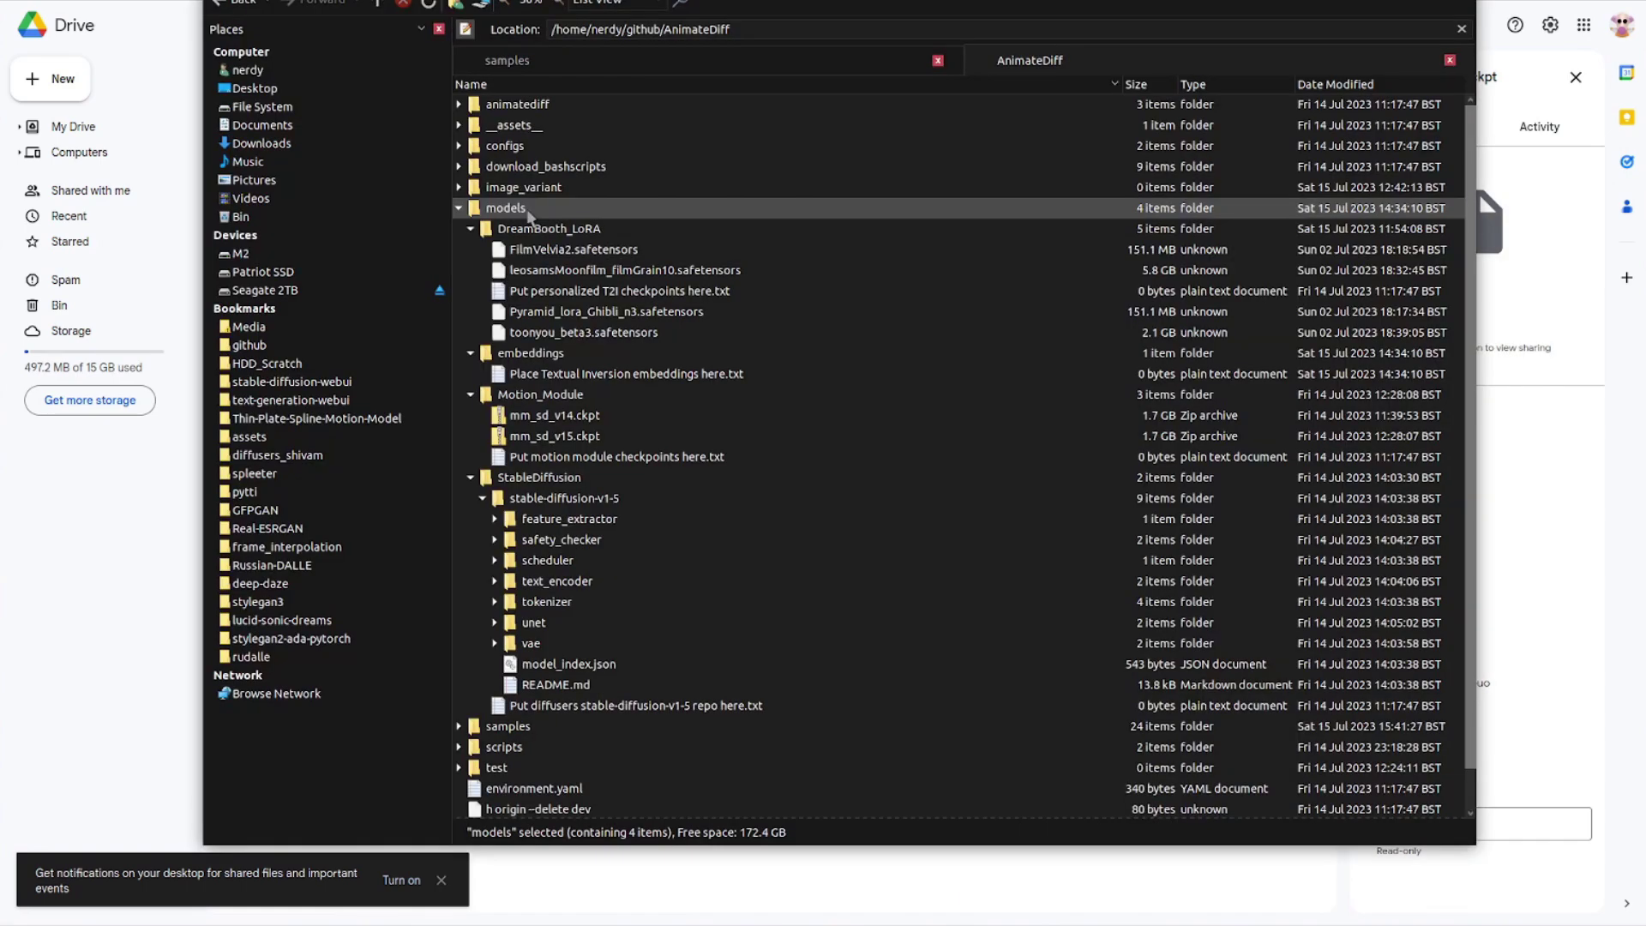
# Point out mm_sd_v14.ckpt and mm_sd_v15.ckpt already inside the local Motion_Module folder
pyautogui.click(556, 394)
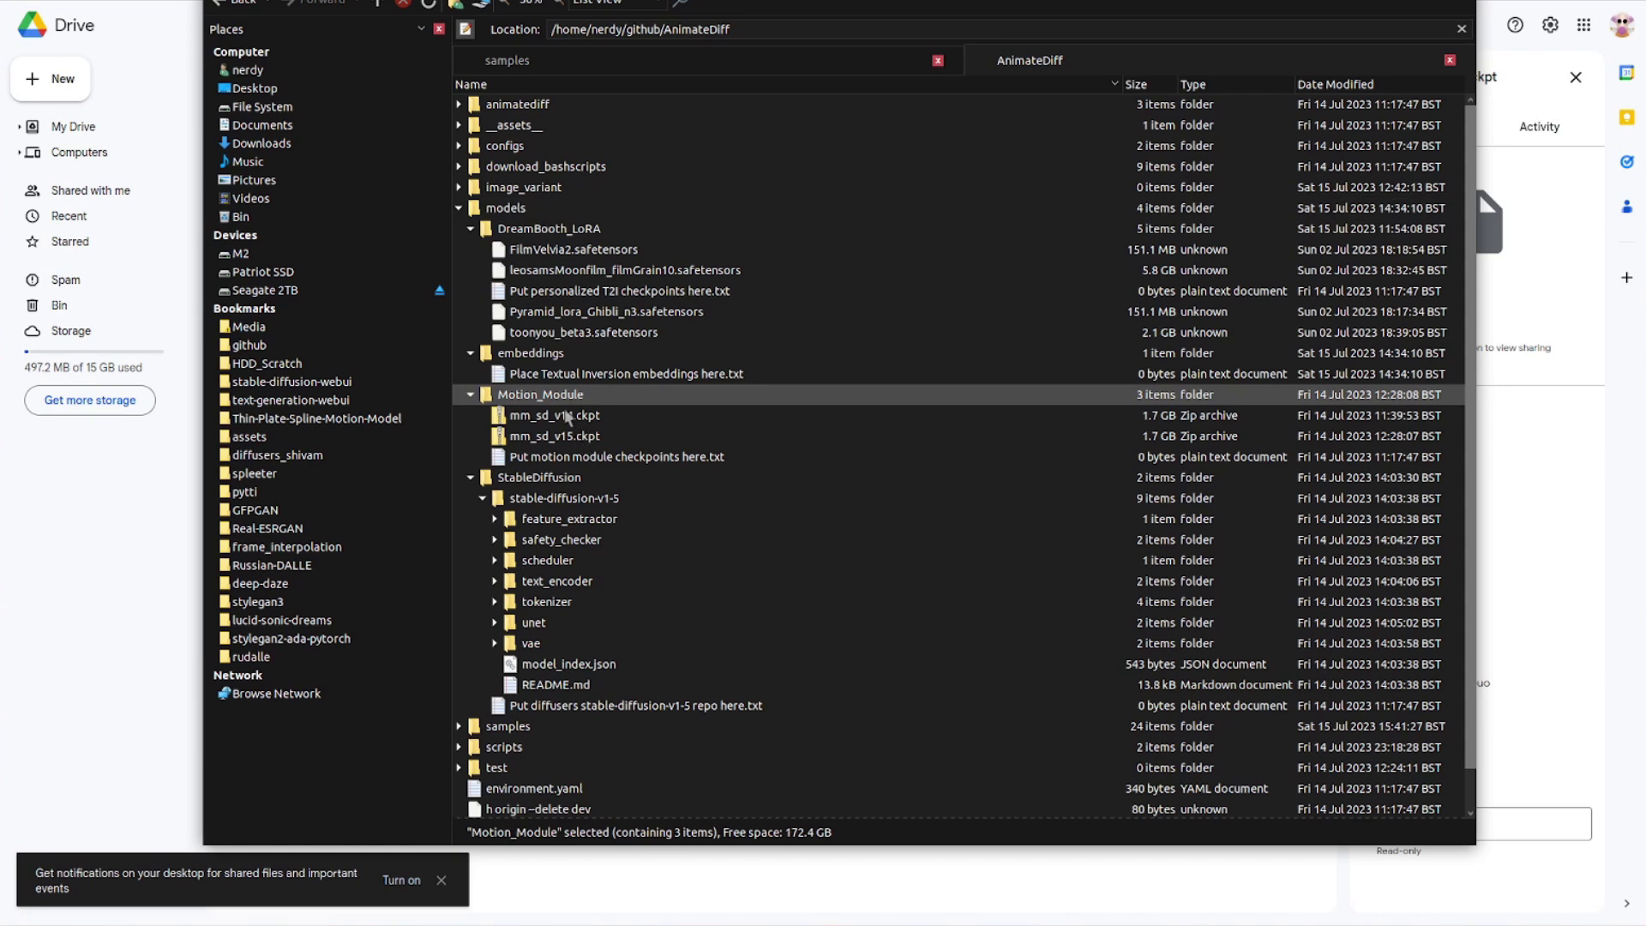
pyautogui.click(572, 420)
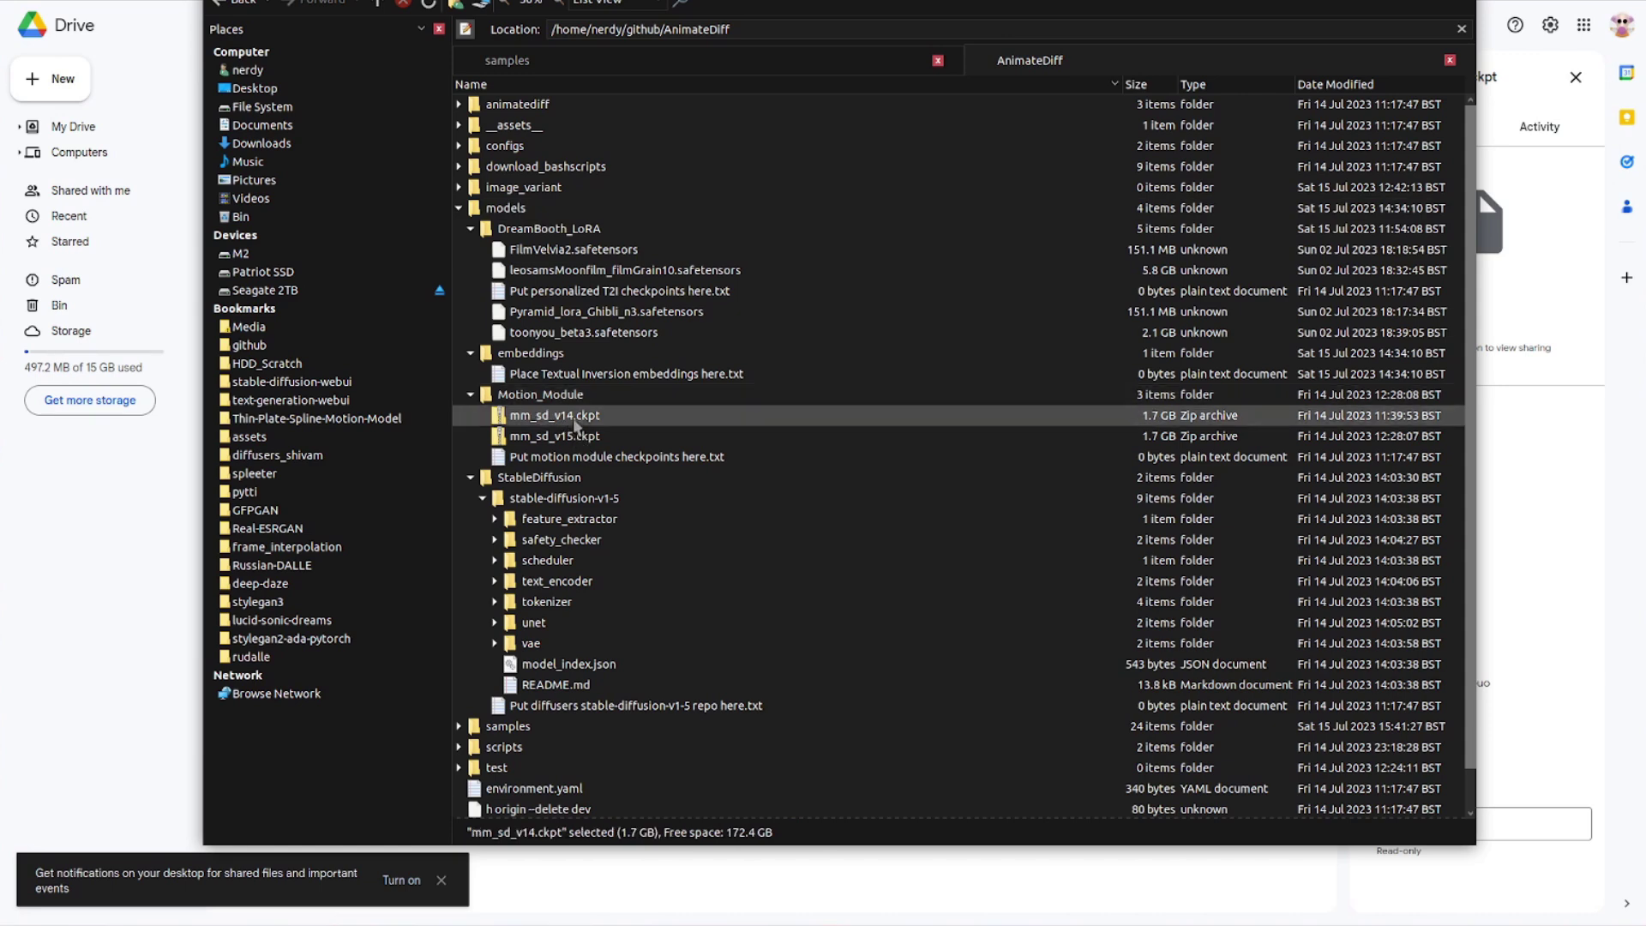
pyautogui.click(586, 442)
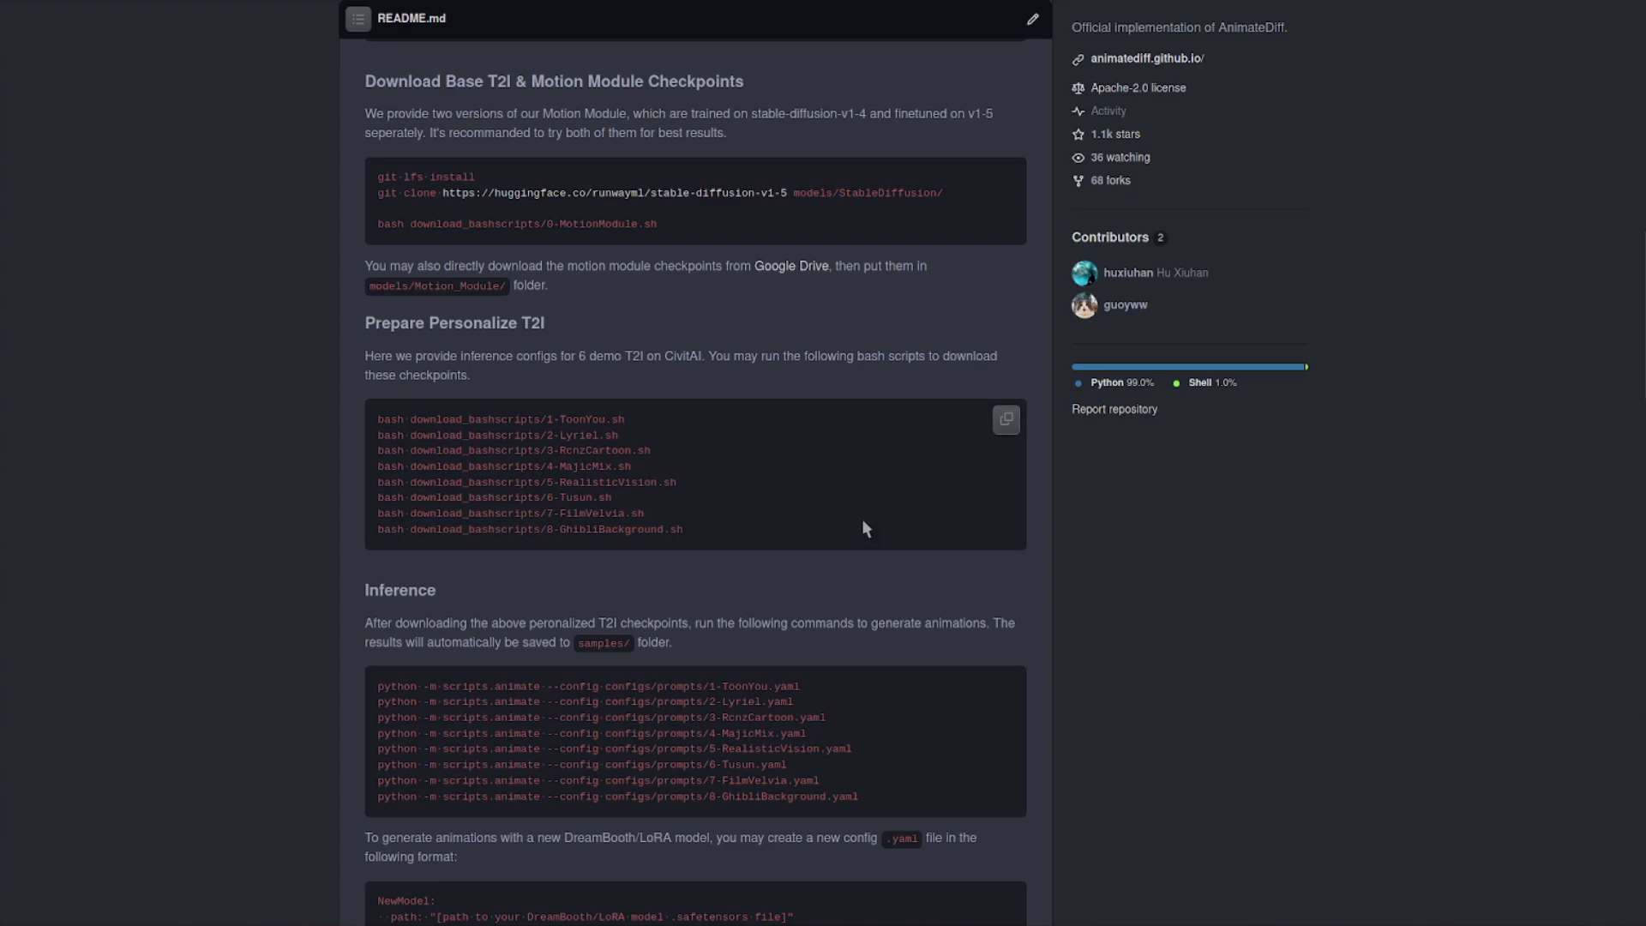
# Switch to the Stable Diffusion models folder after reading the README's Inference and YAML config sections
pyautogui.hotkey('alt', 'Tab')
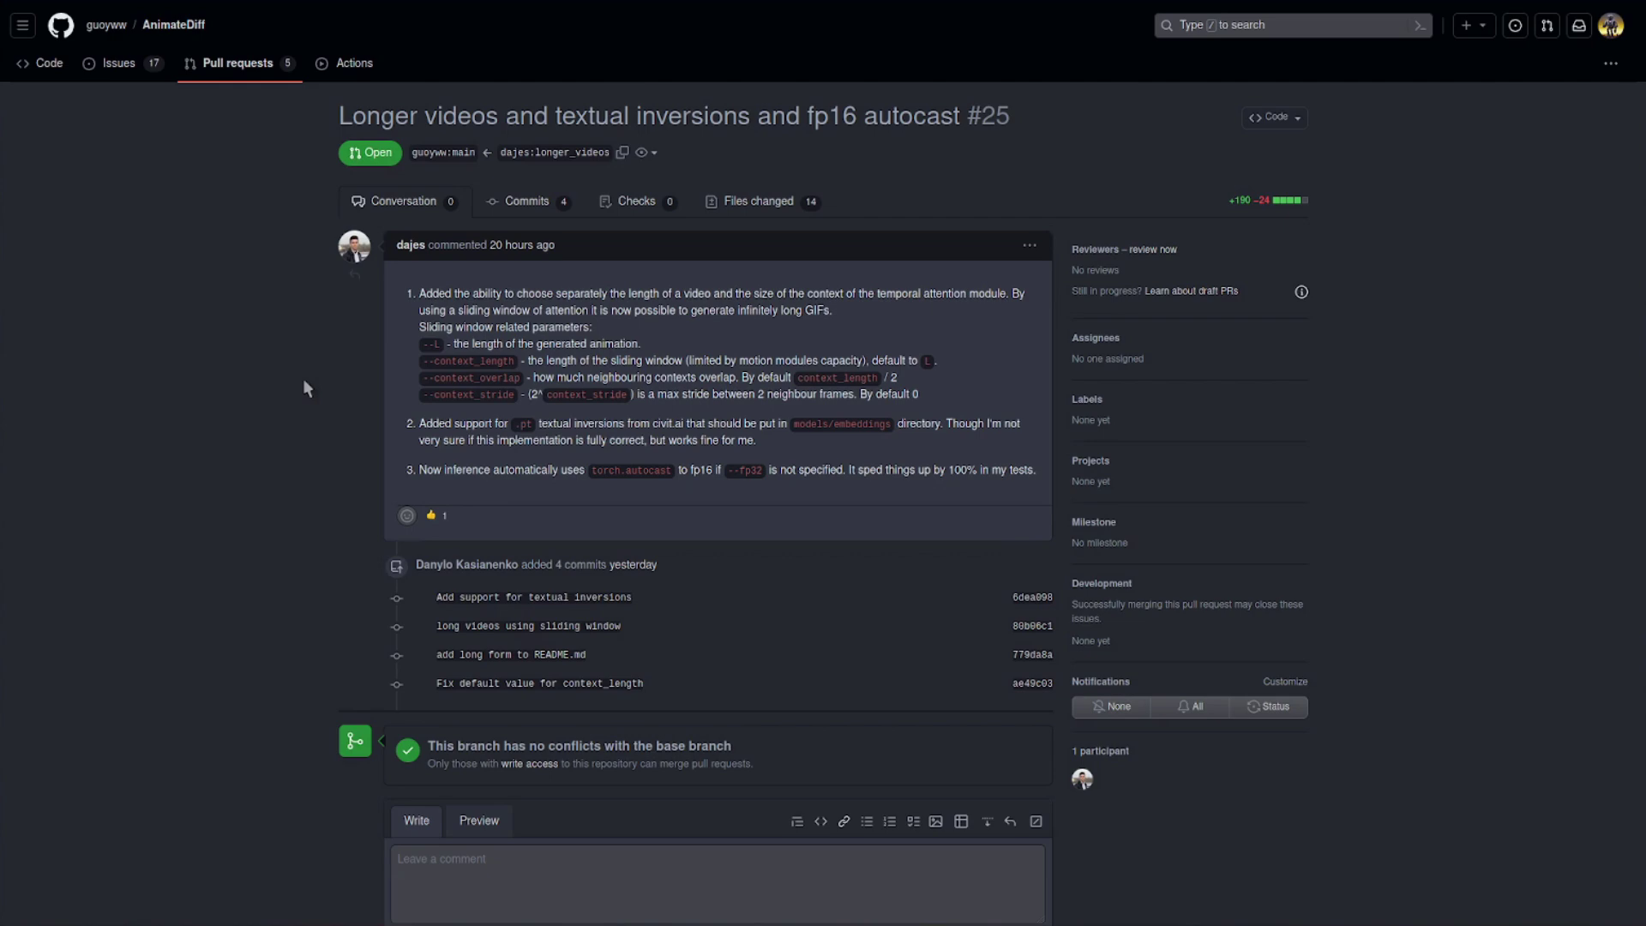
# Clear the pending fetch command and check out the fp16 branch with git checkout fp16
pyautogui.hotkey('alt', 'Tab')
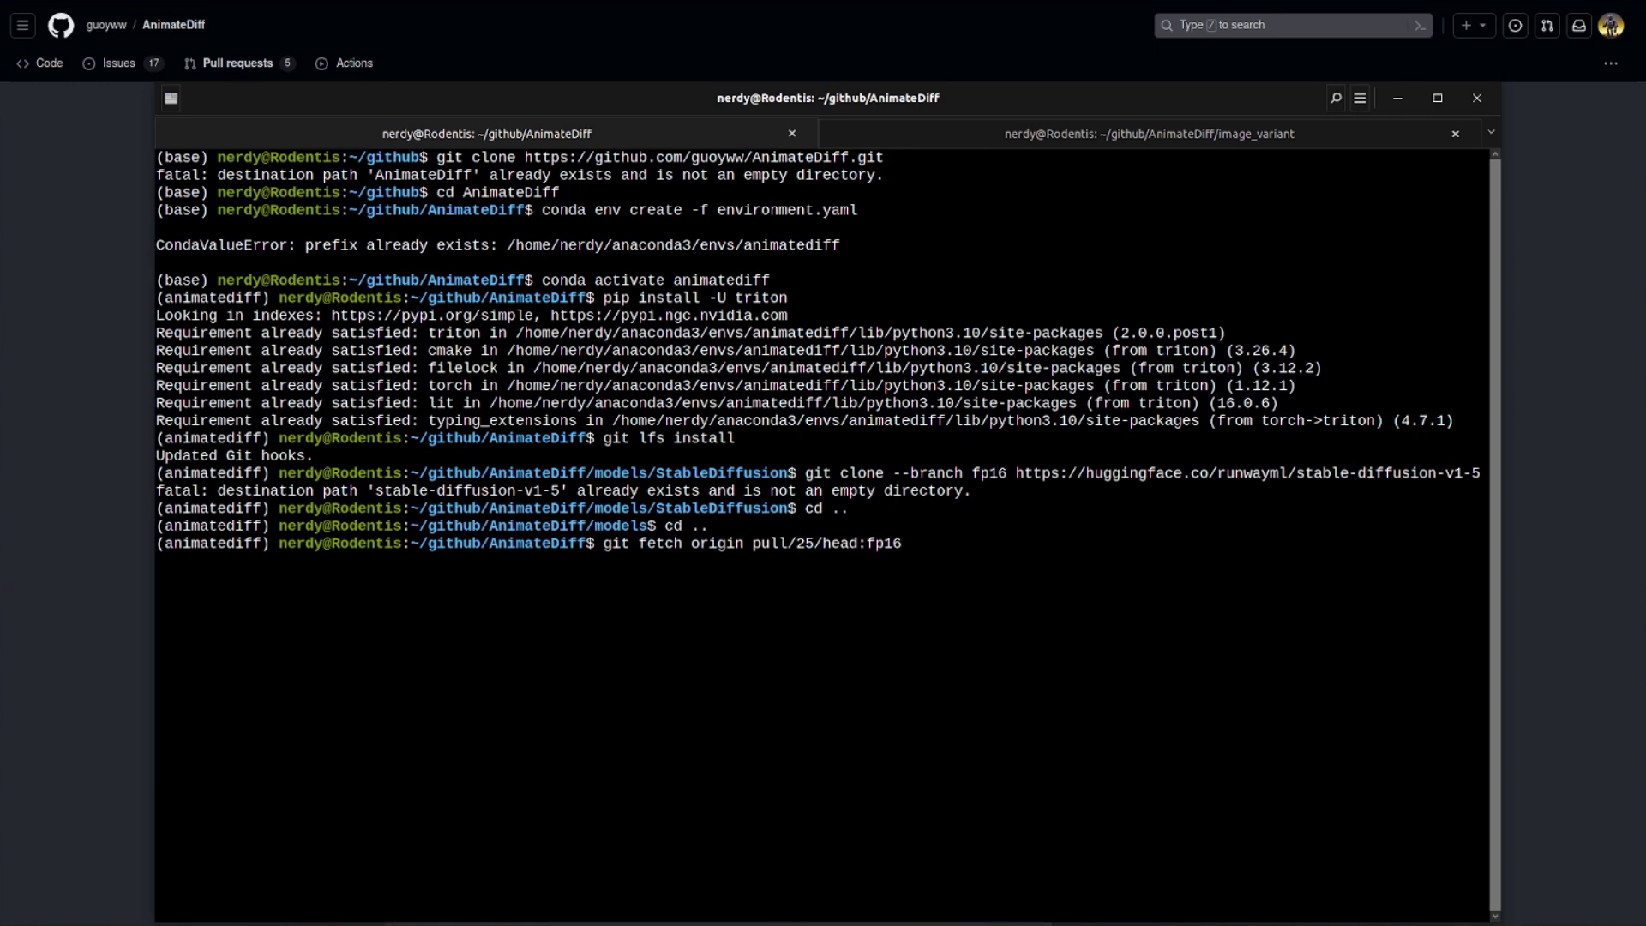
pyautogui.press('BackSpace')
pyautogui.press('BackSpace')
pyautogui.write('16')
pyautogui.hotkey('ctrl', 'u')
pyautogui.write('git checkout fp16')
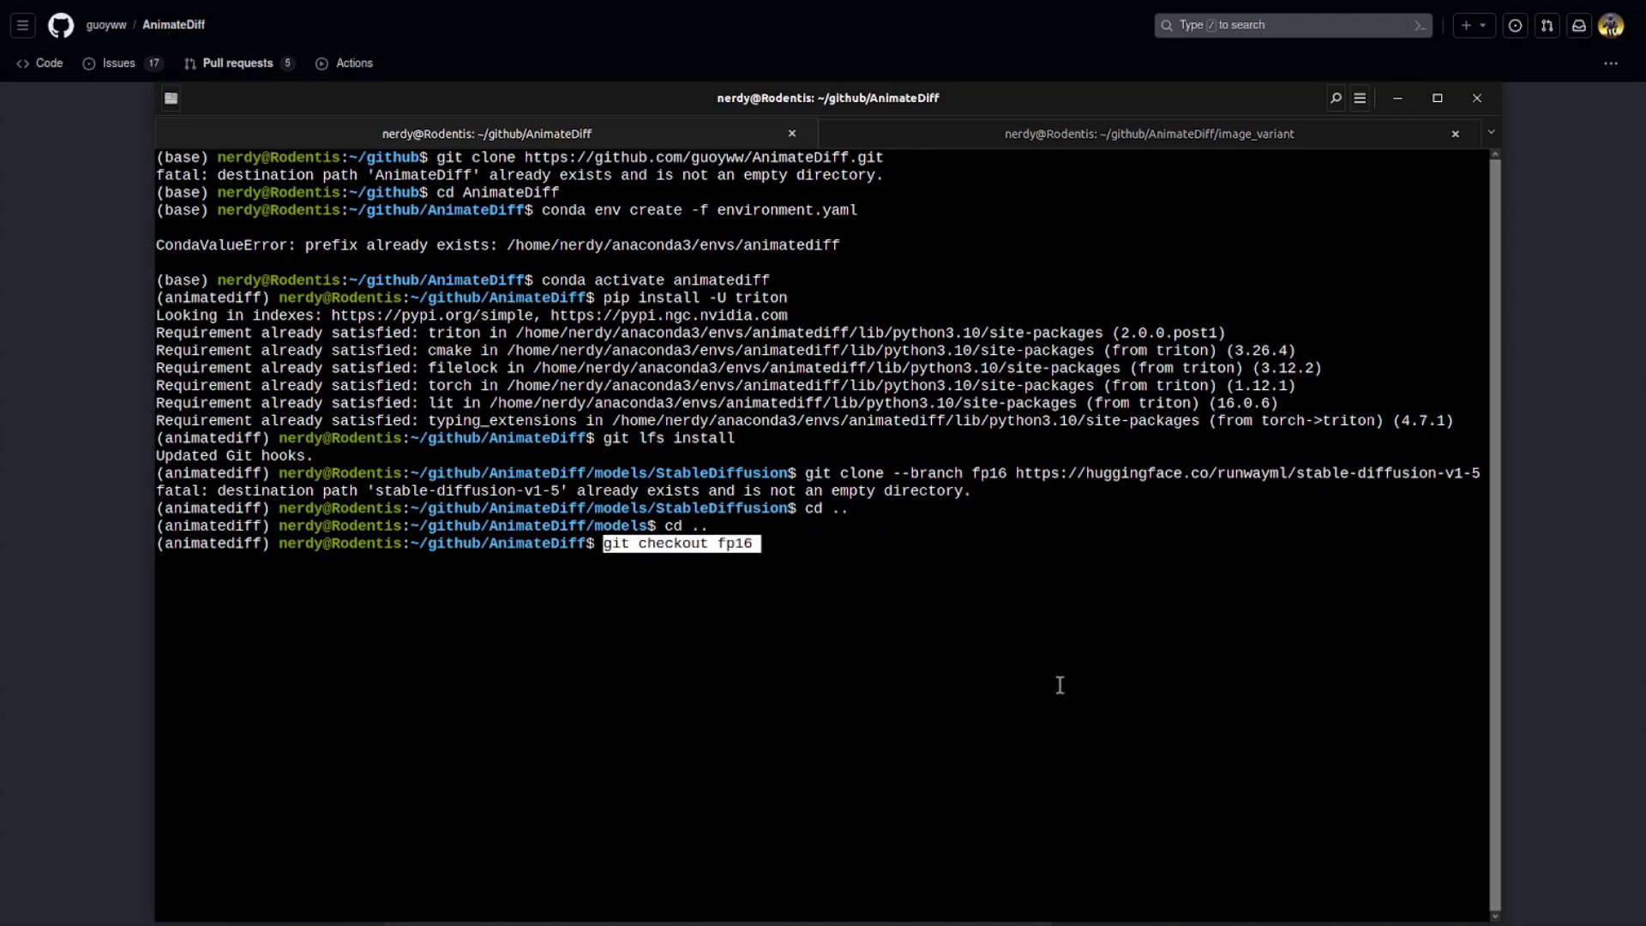
pyautogui.press('Return')
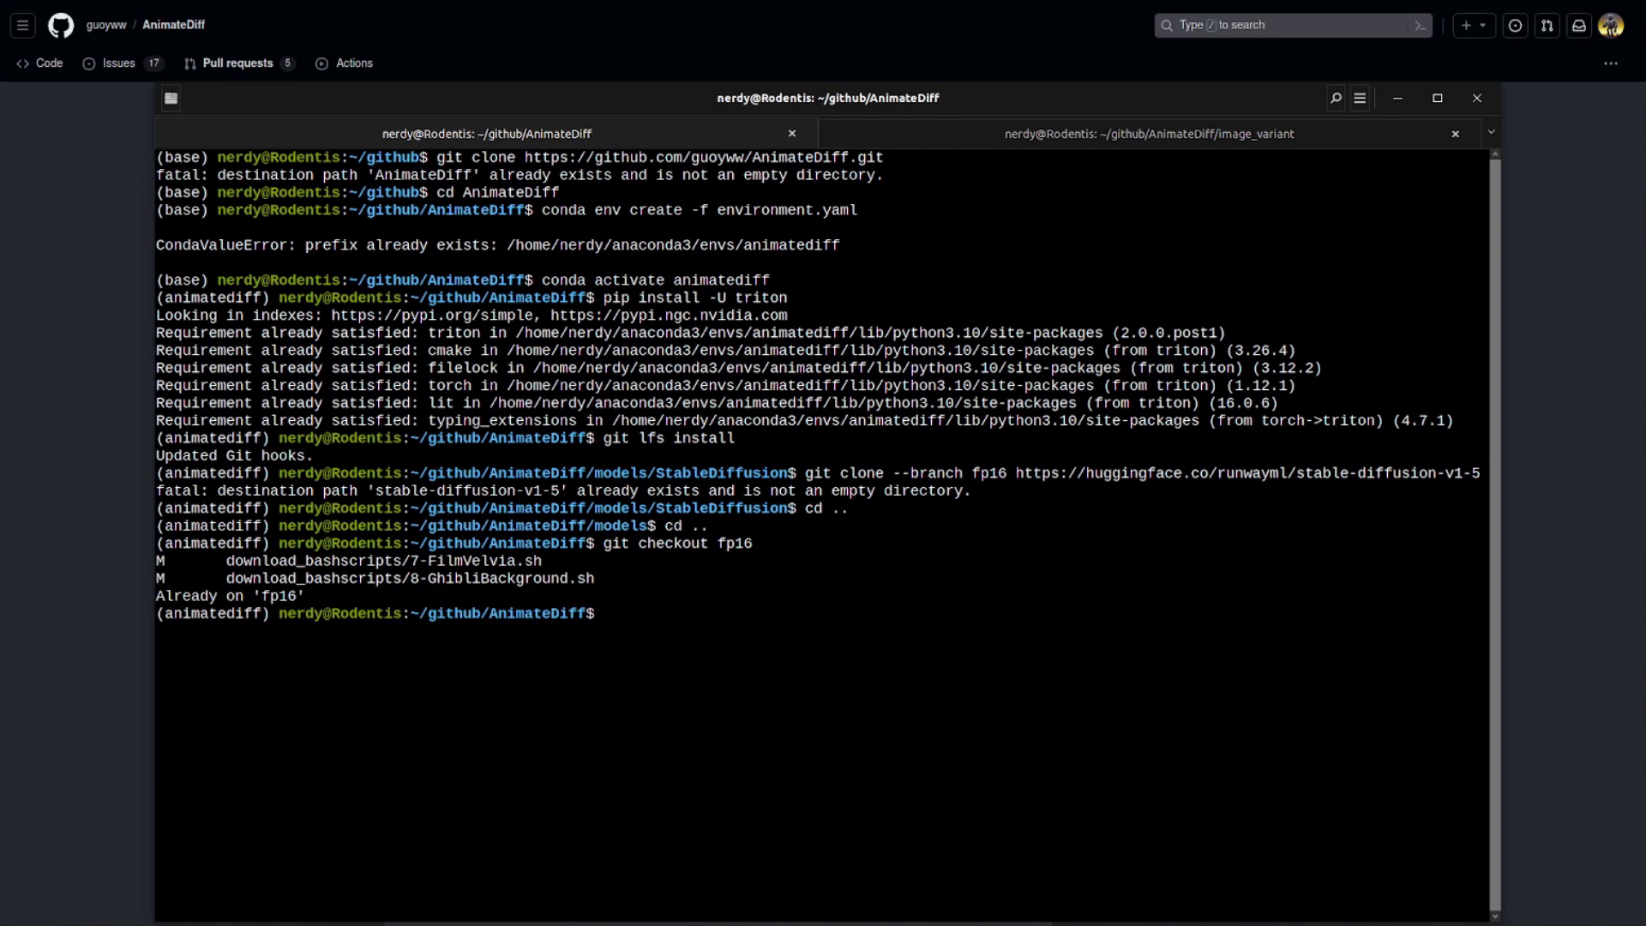
# Switch to main with git checkout main, then rerun git checkout fp16 from history
pyautogui.rightClick(886, 665)
pyautogui.click(921, 708)
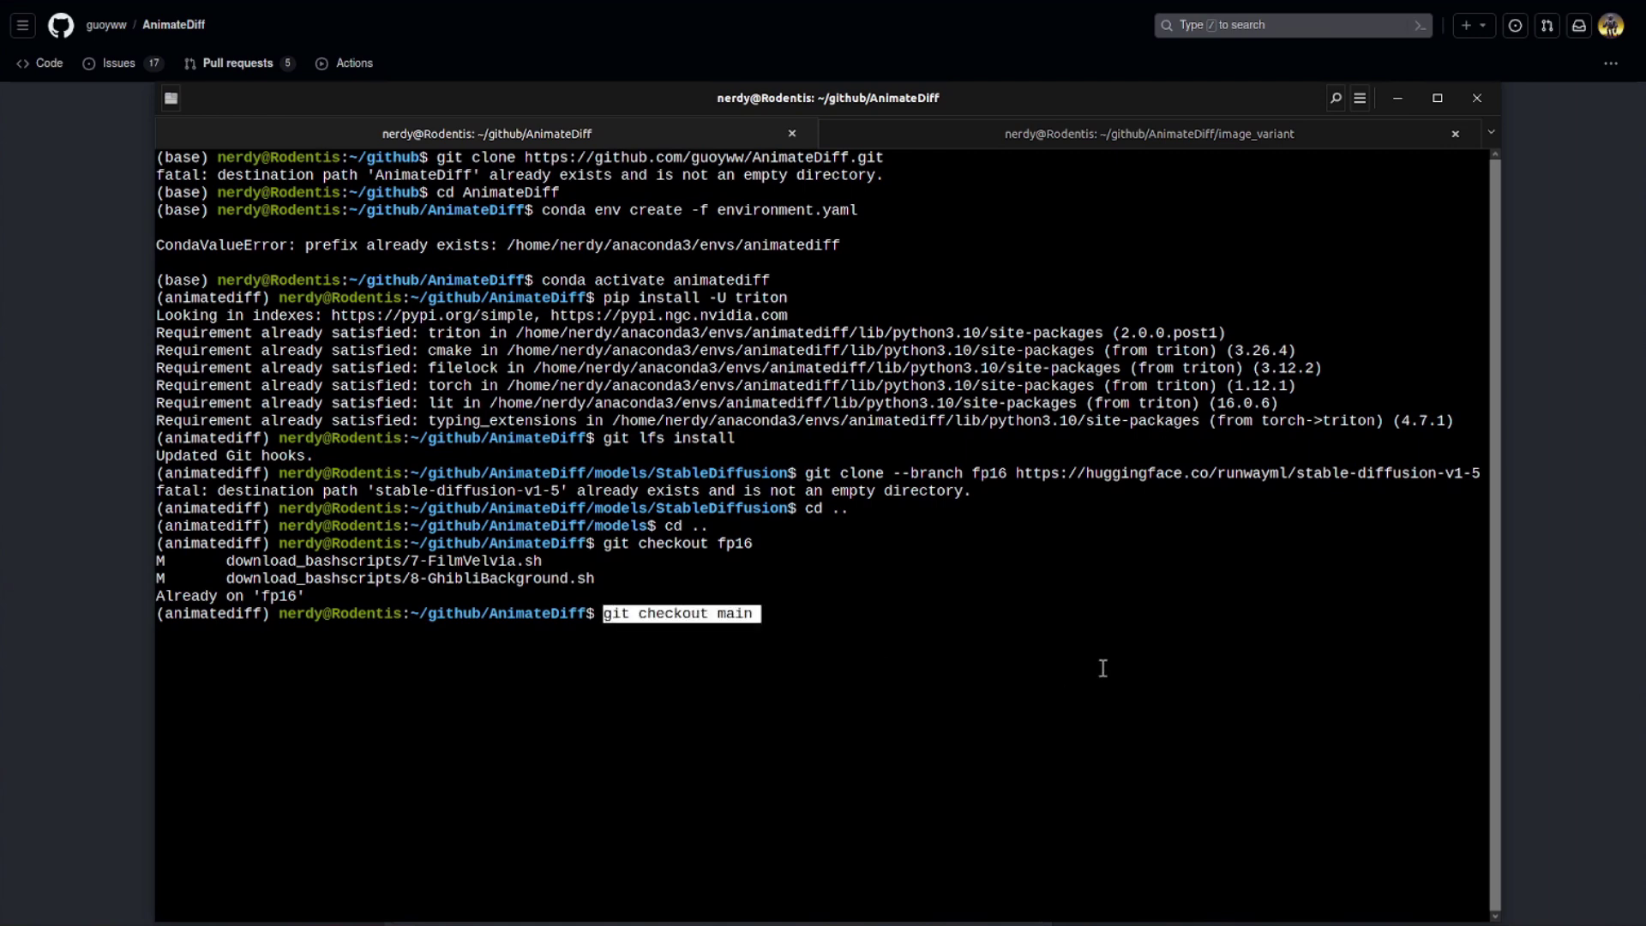
pyautogui.press('Return')
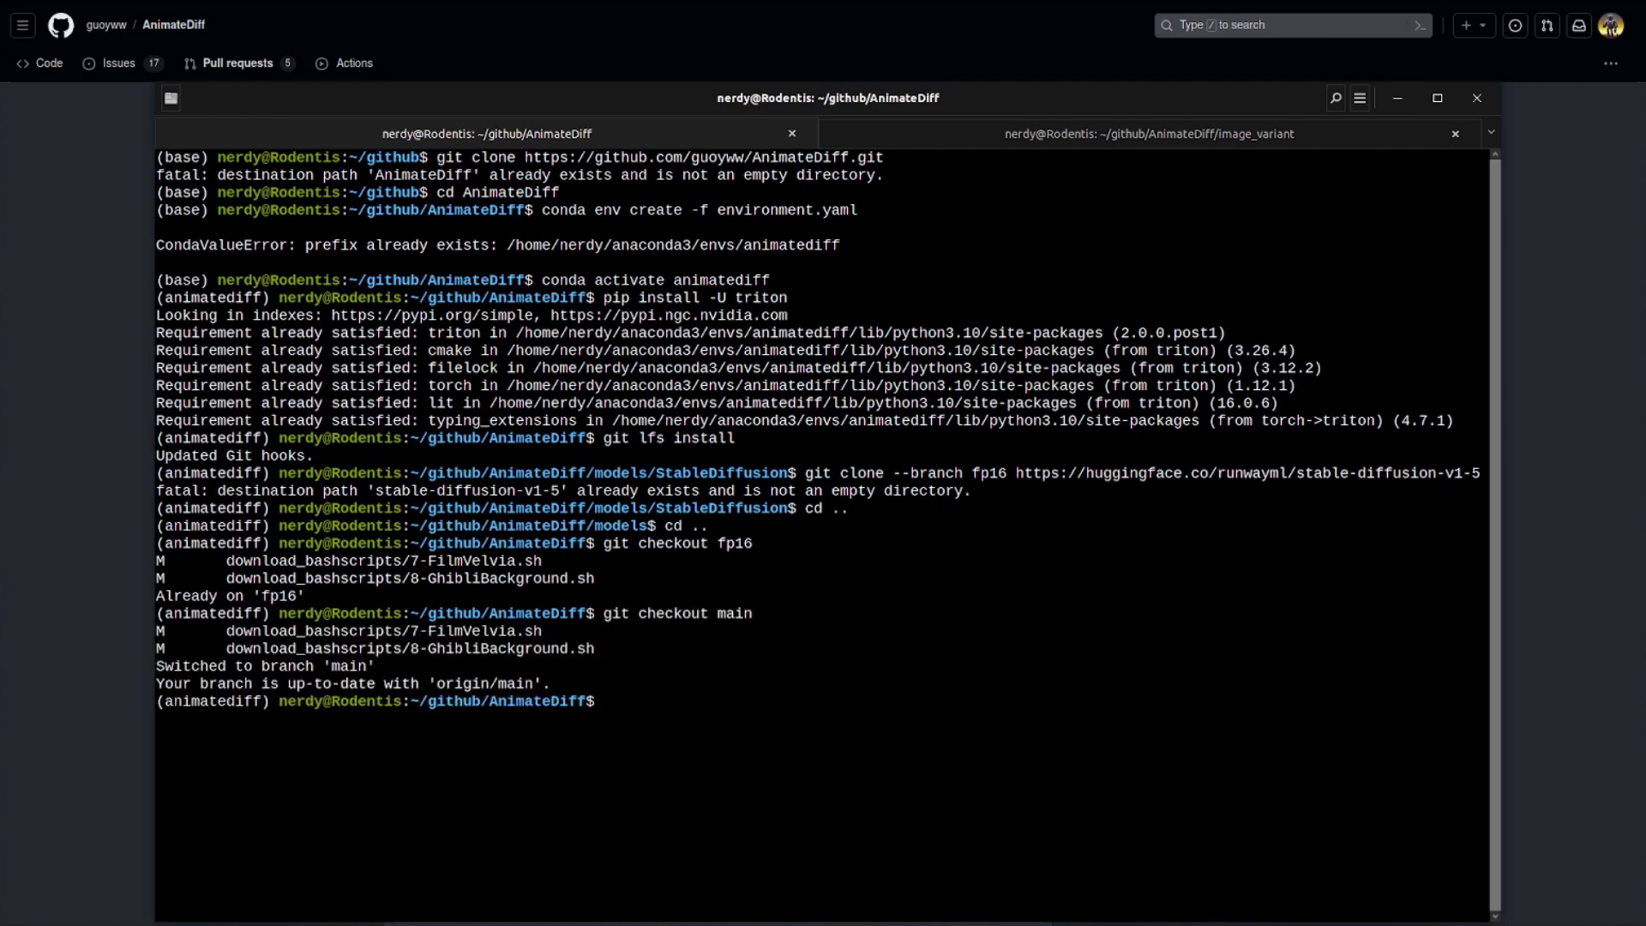
pyautogui.press('Up')
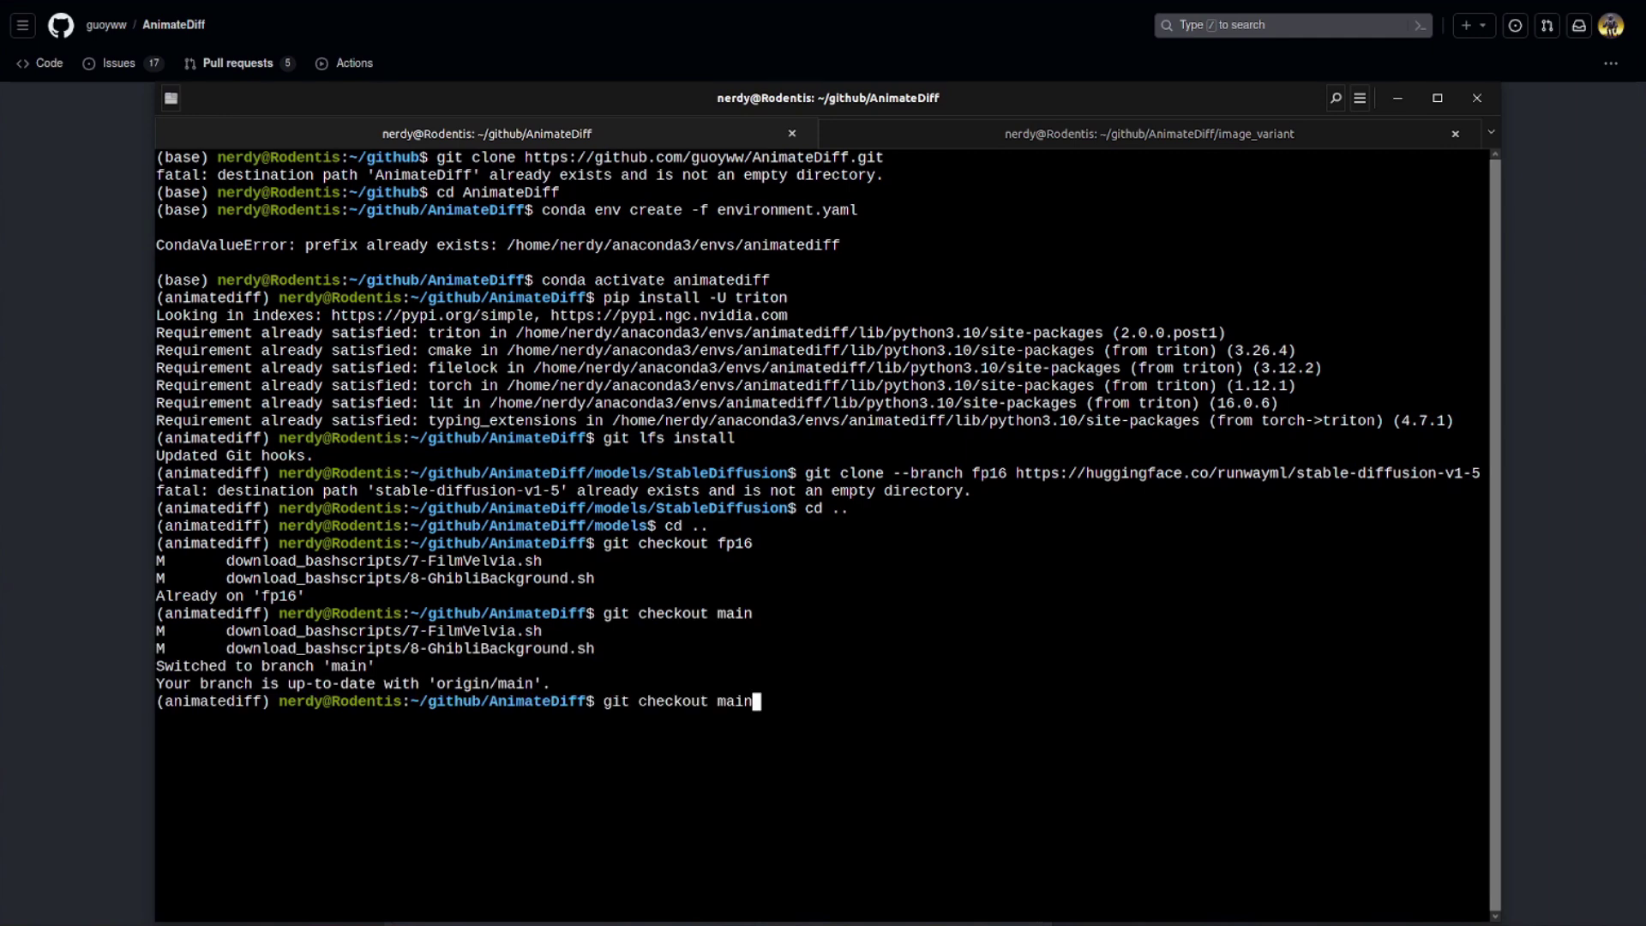
pyautogui.press('Up')
pyautogui.press('Return')
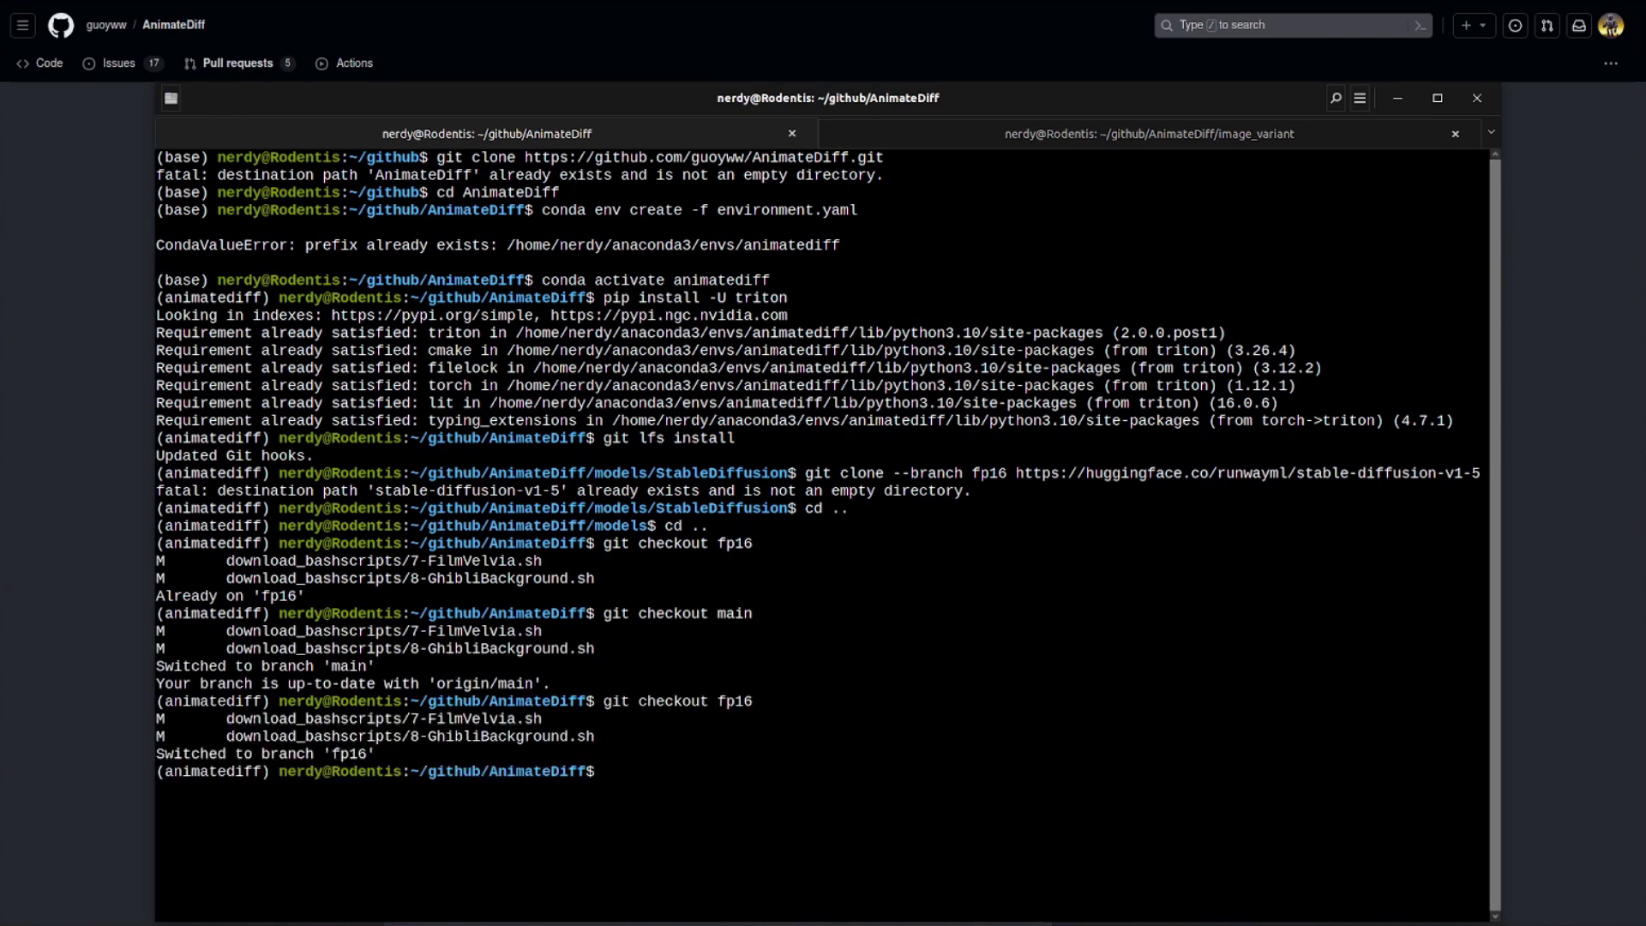
pyautogui.hotkey('alt', 'Tab')
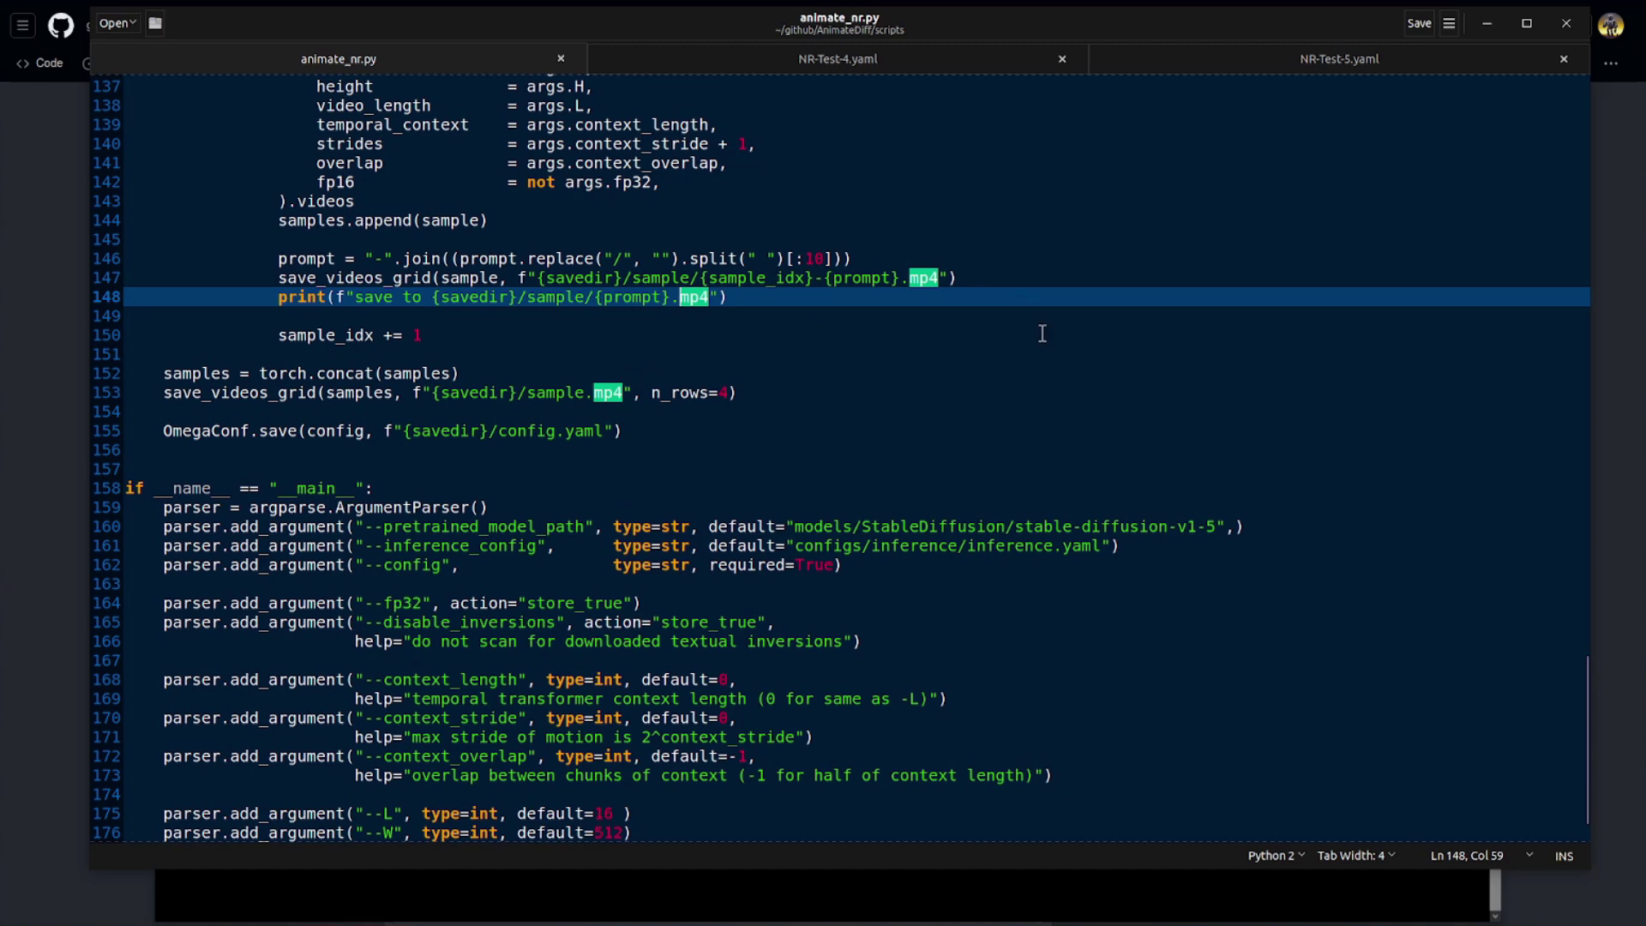
# Run pip install imageio[ffmpeg] in the animatediff environment and confirm everything is already satisfied
pyautogui.hotkey('alt', 'Tab')
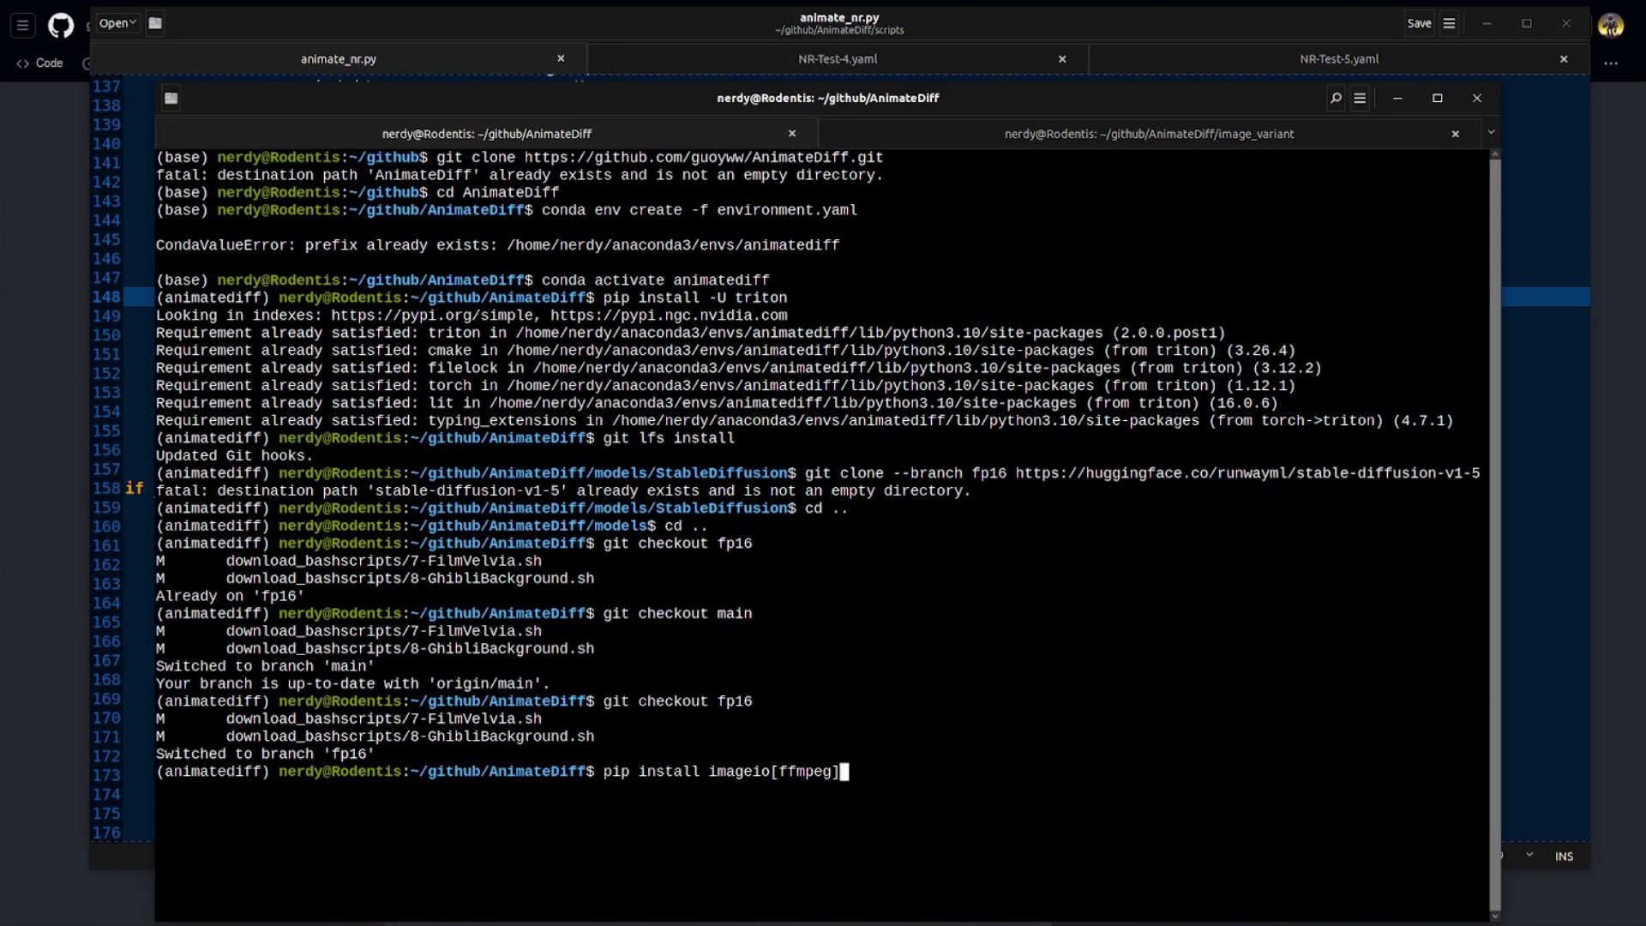
pyautogui.press('Return')
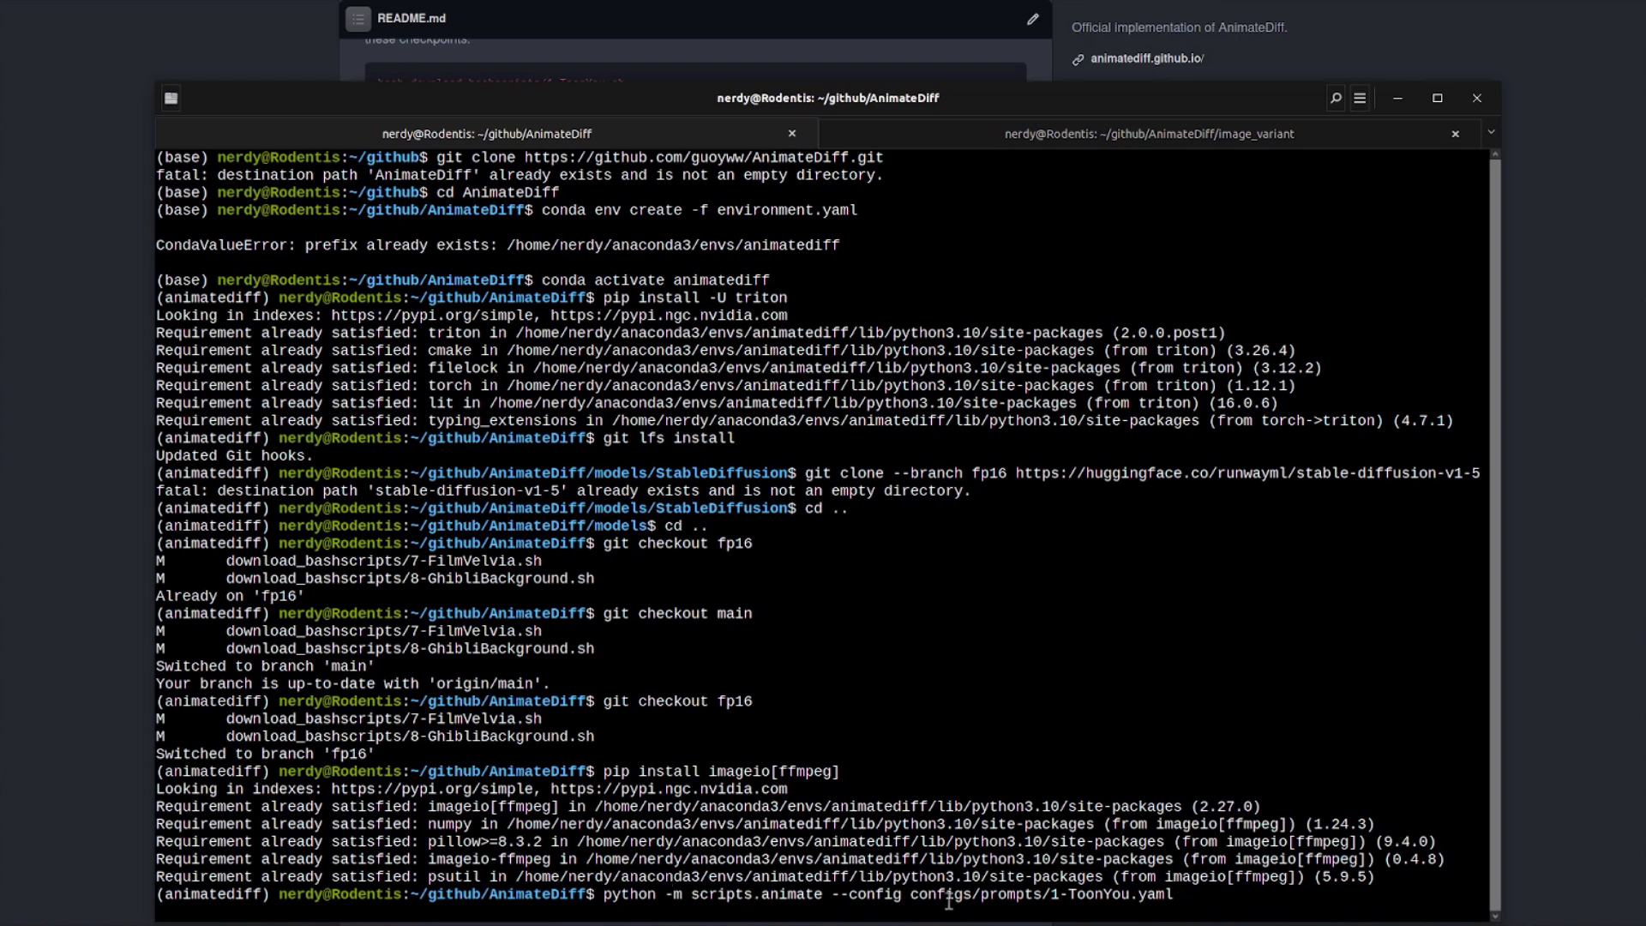
# Leave the 1-ToonYou.yaml animate command unrun and return to the README's Inference commands
pyautogui.click(89, 644)
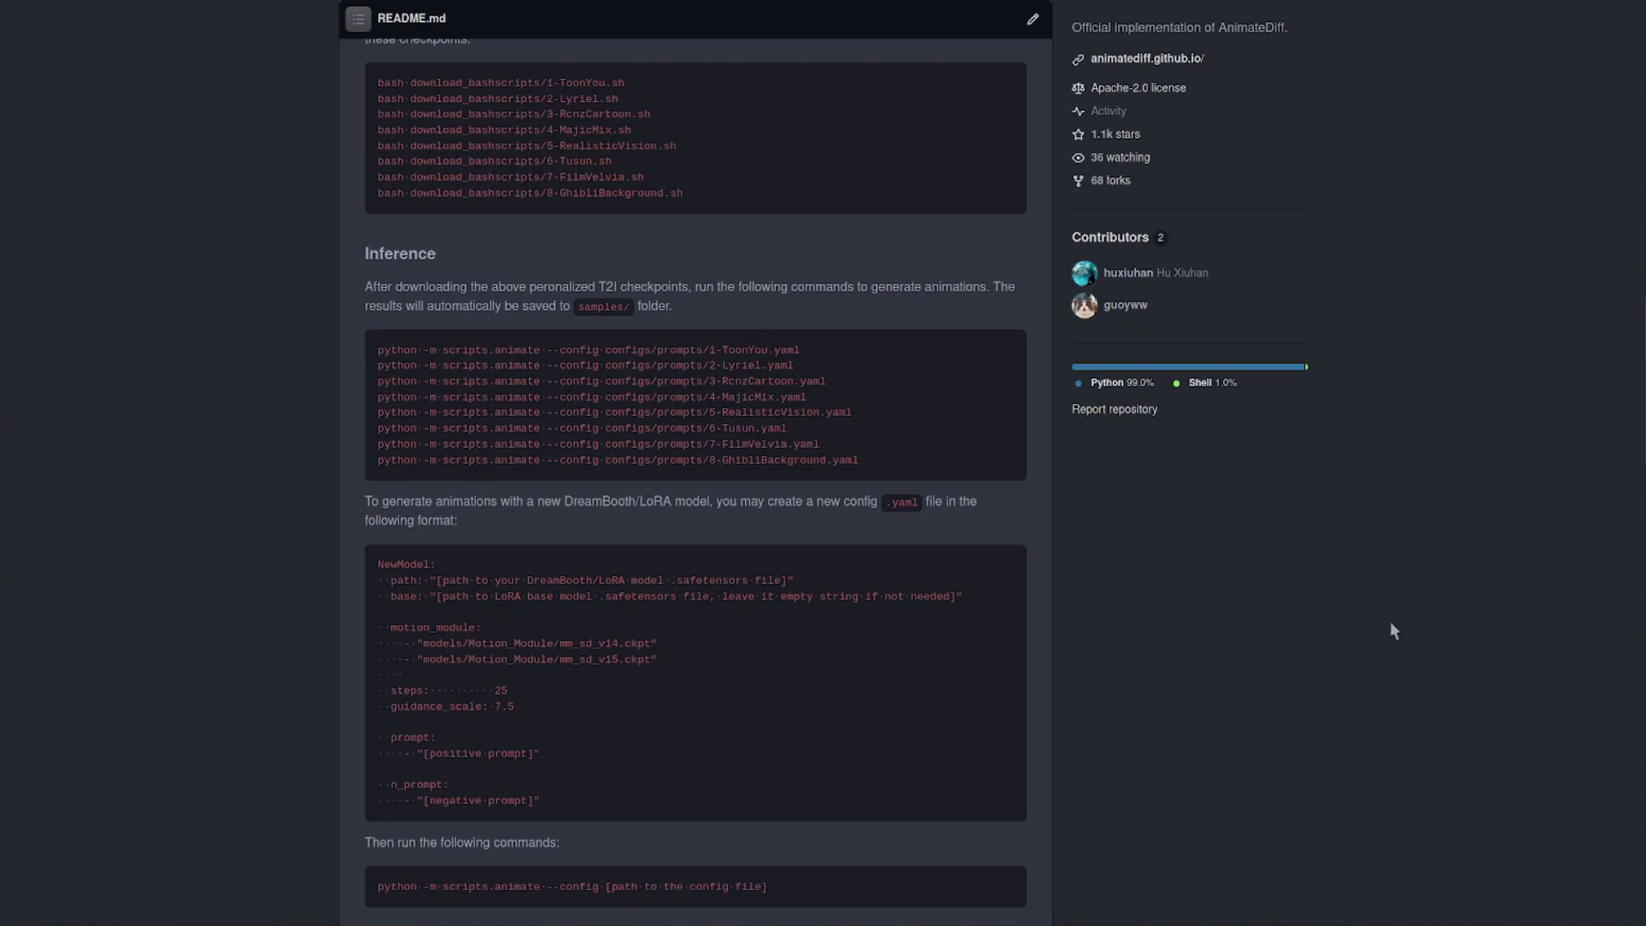
# Open the combined sample.gif from samples/1-ToonYou-2023-07-14T12-28-41 in the viewer
pyautogui.hotkey('alt', 'Tab')
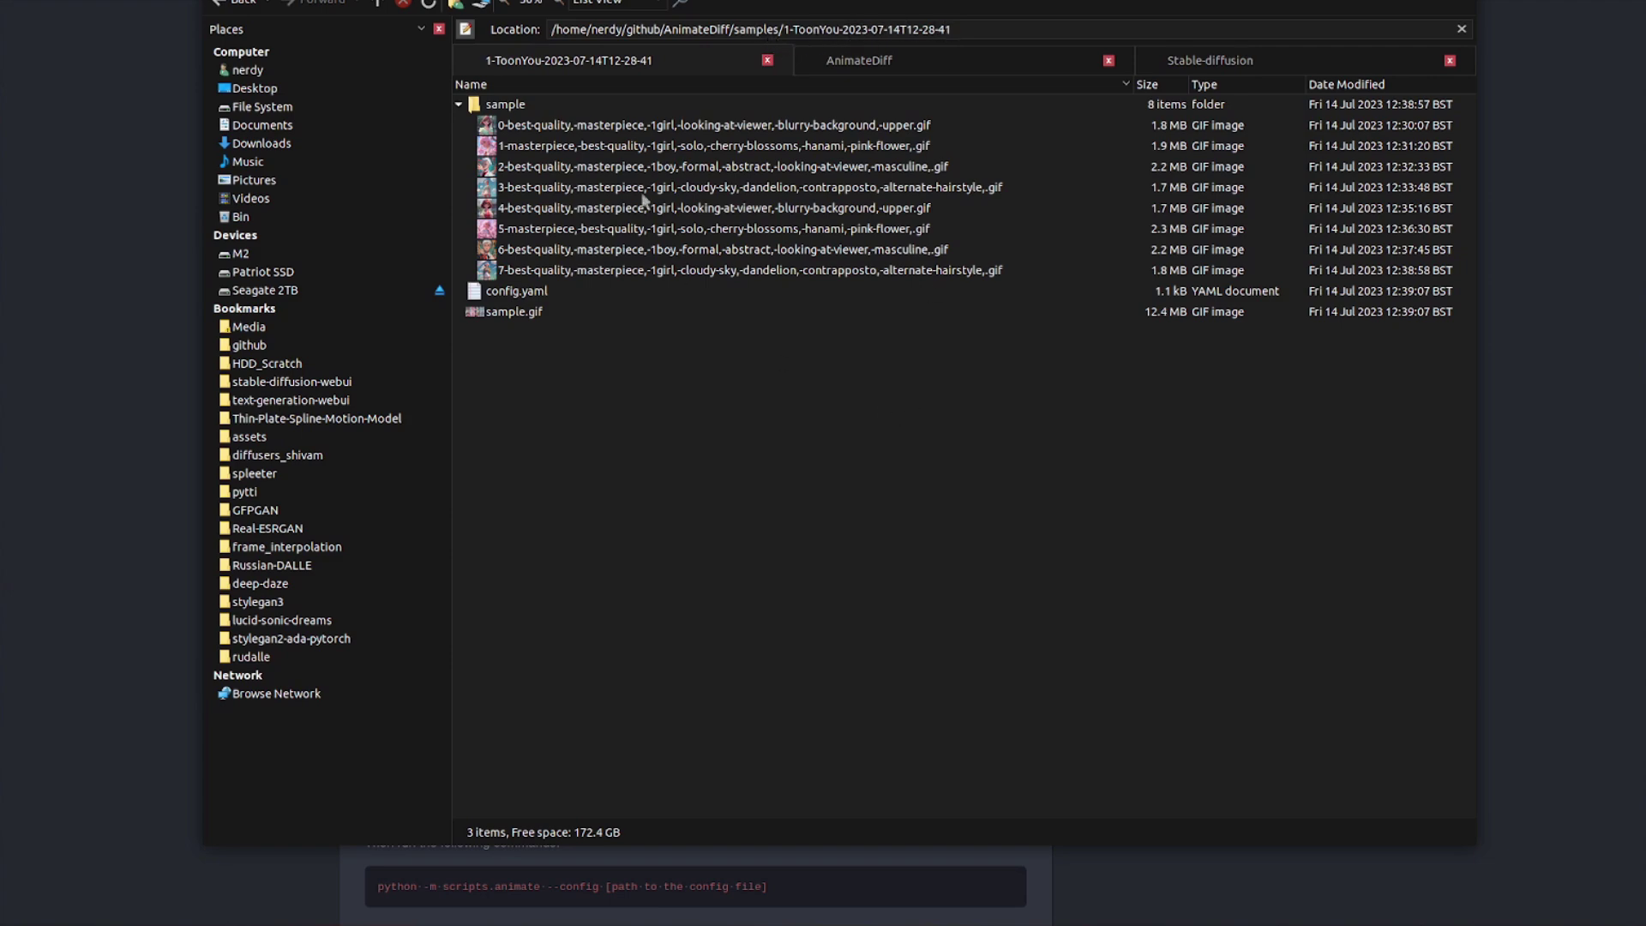
pyautogui.click(520, 318)
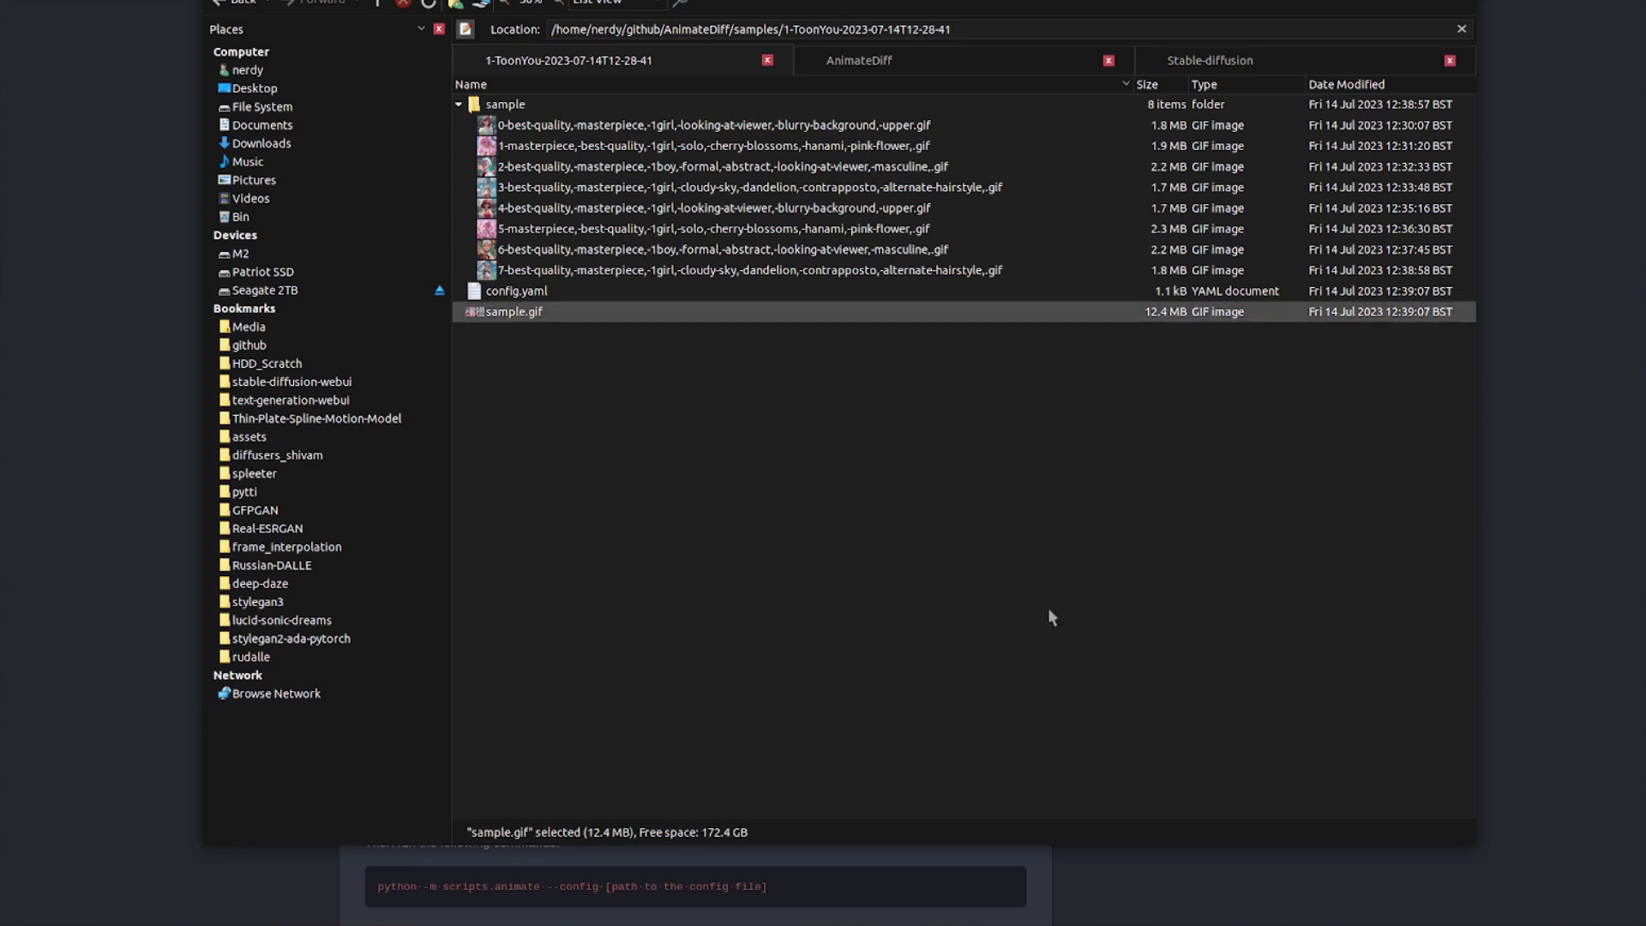
pyautogui.press('Return')
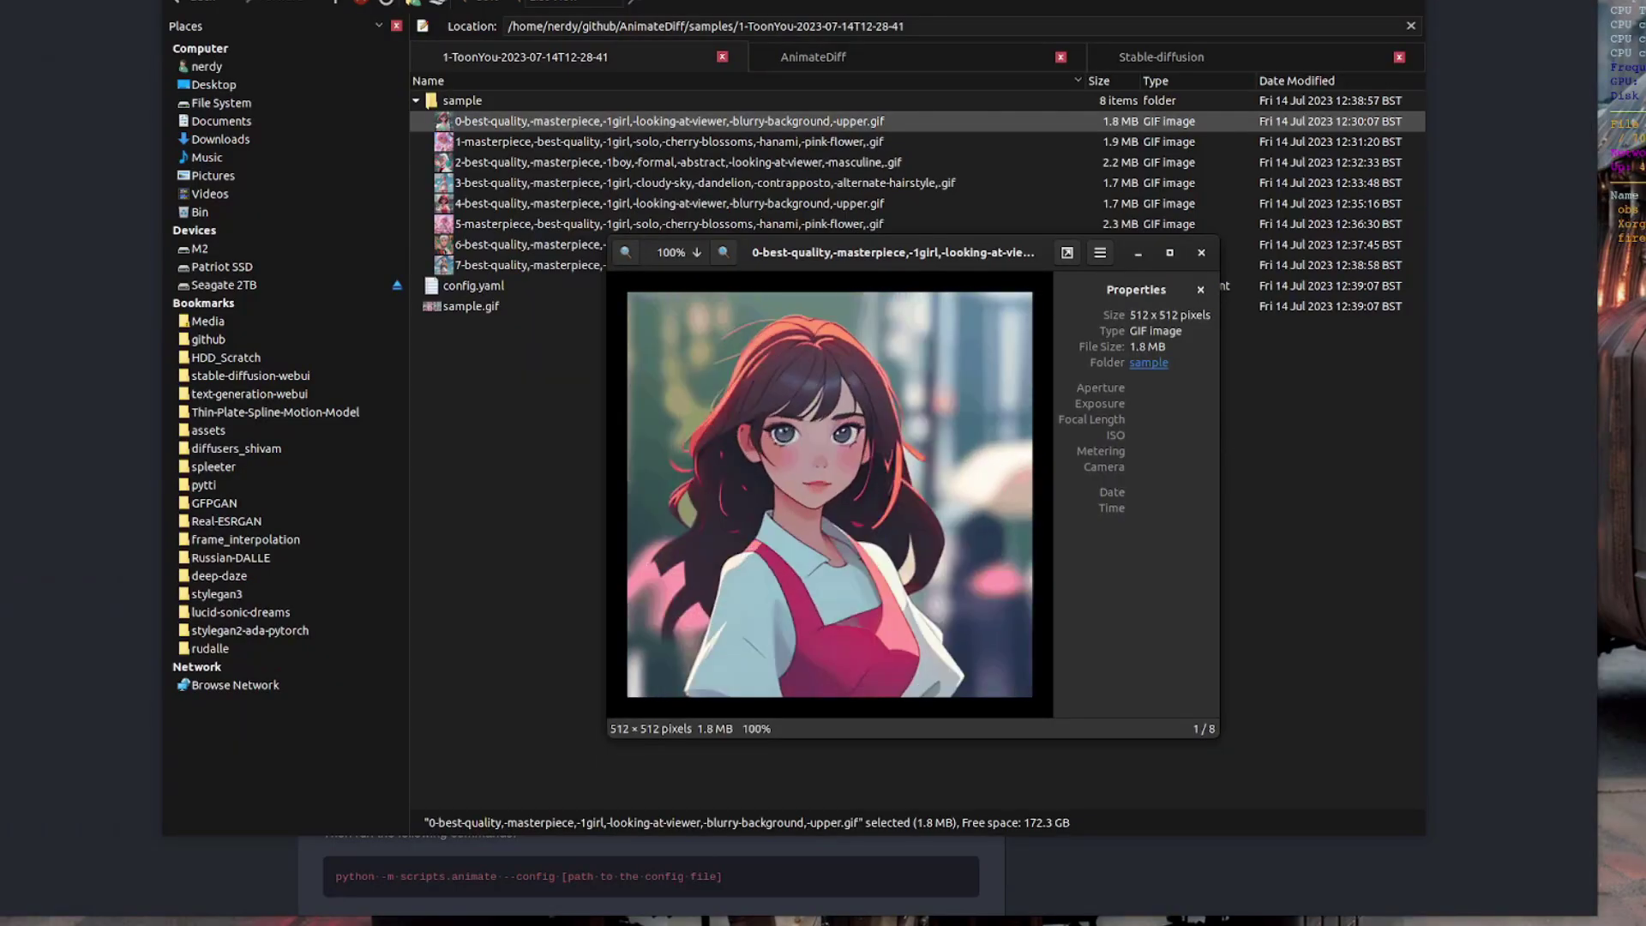
# Step through the next two individual ToonYou sample GIFs in the viewer
pyautogui.press('Right')
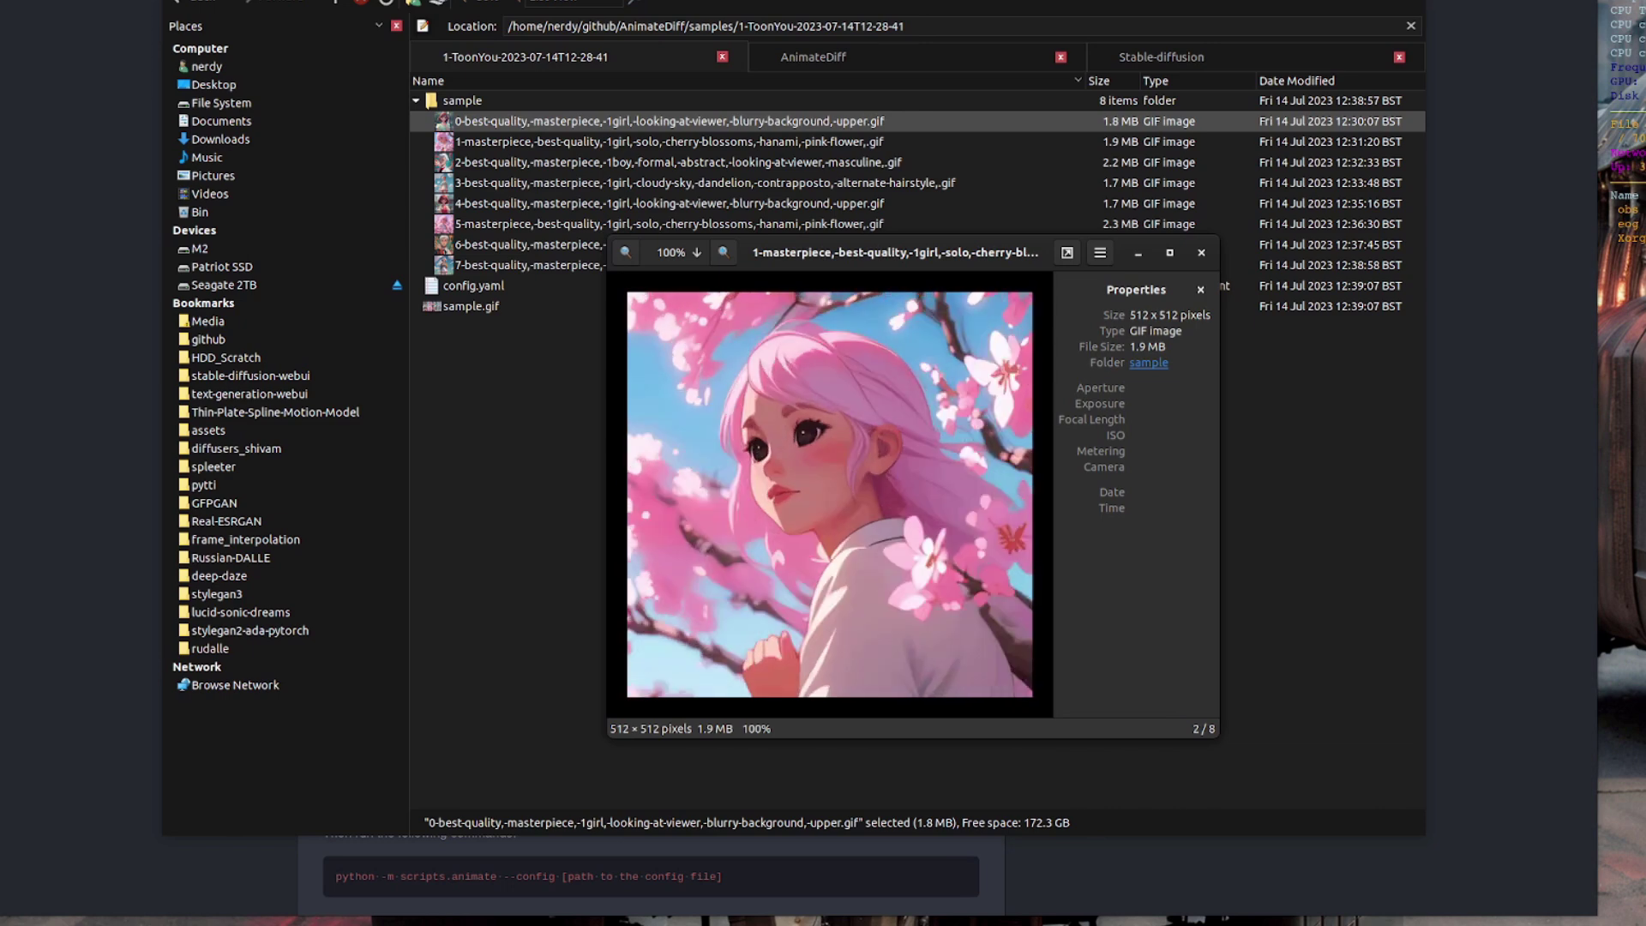
pyautogui.press('Right')
pyautogui.press('Right')
pyautogui.press('Right')
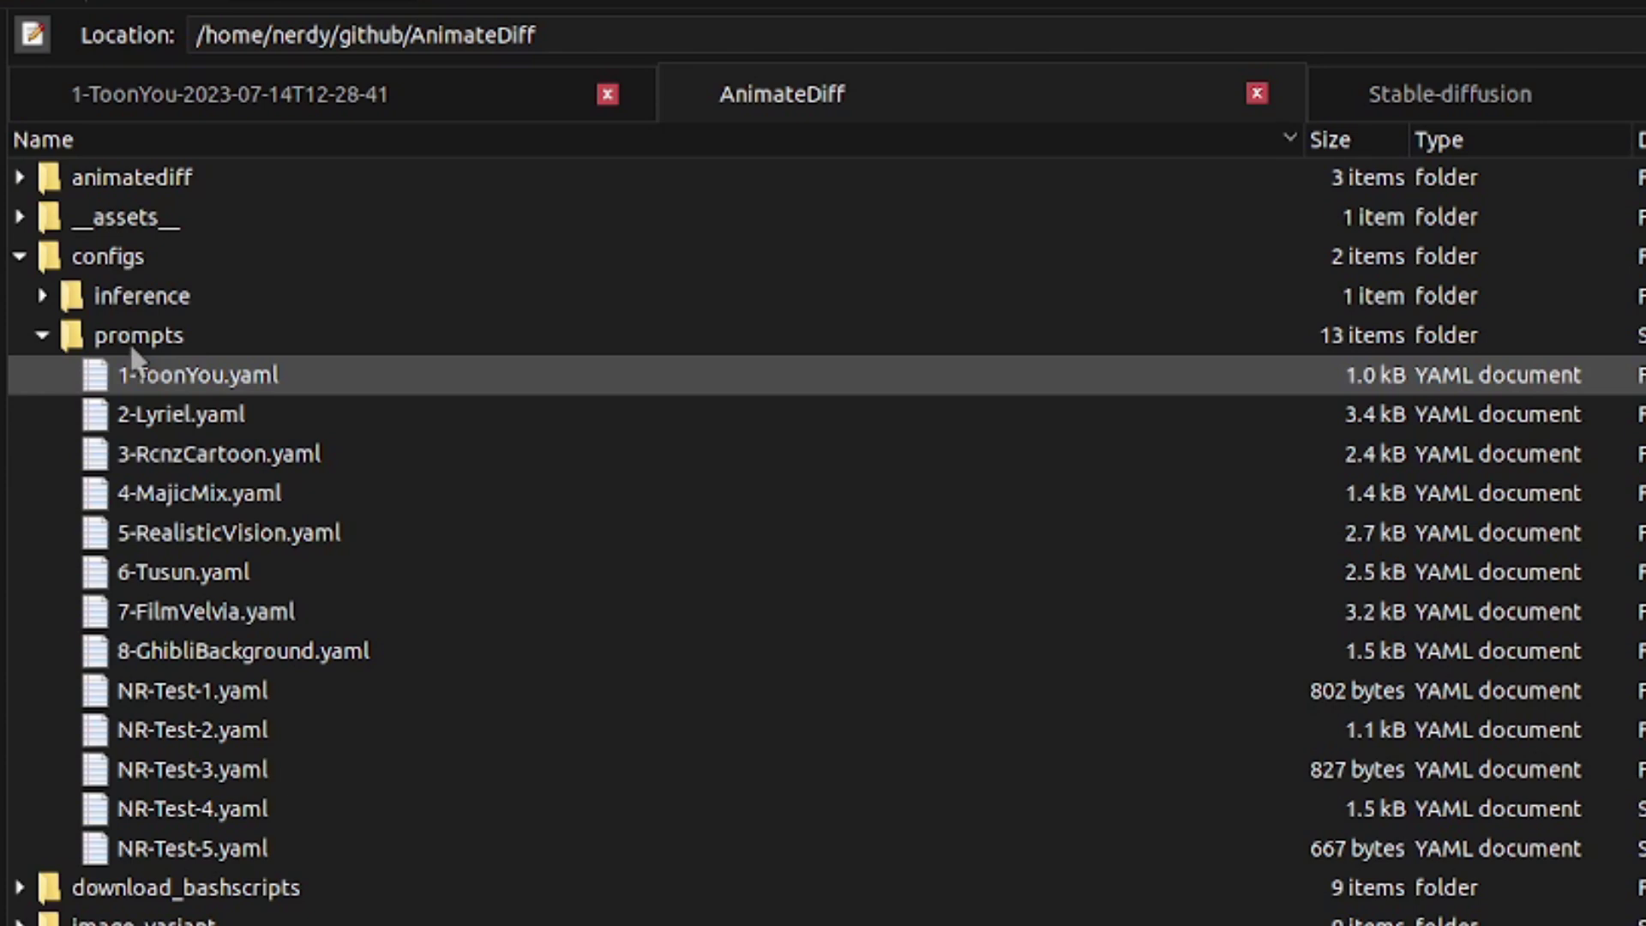
# Review the 2-Lyriel.yaml and NR-Test-1.yaml prompt configs in configs/prompts
pyautogui.click(162, 406)
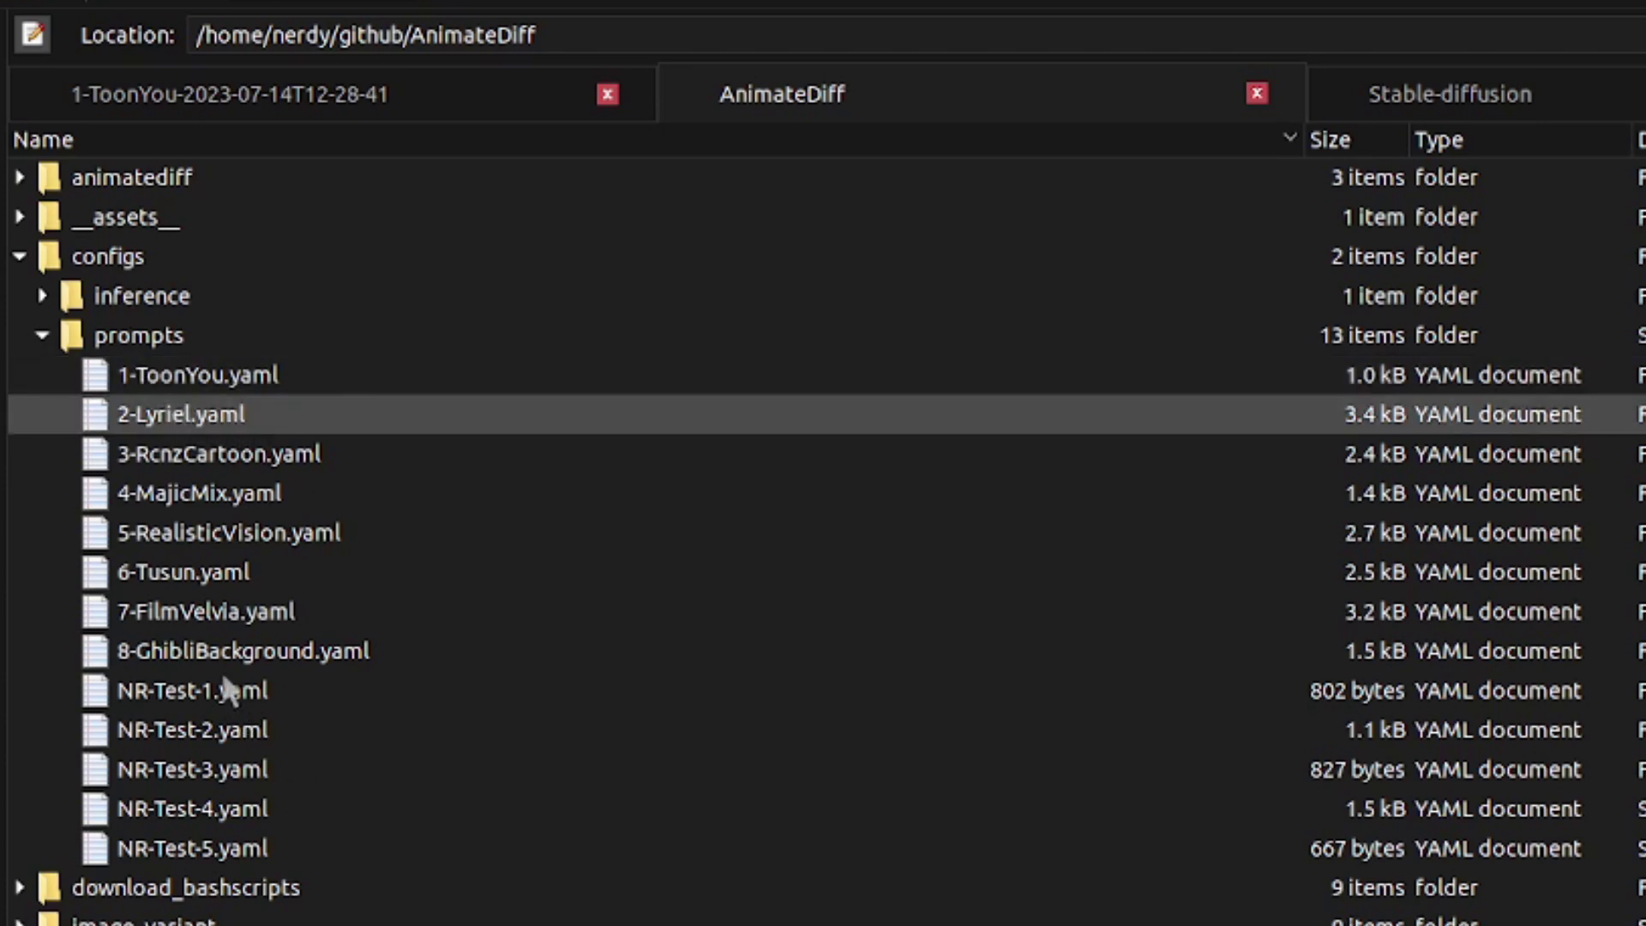
pyautogui.click(231, 691)
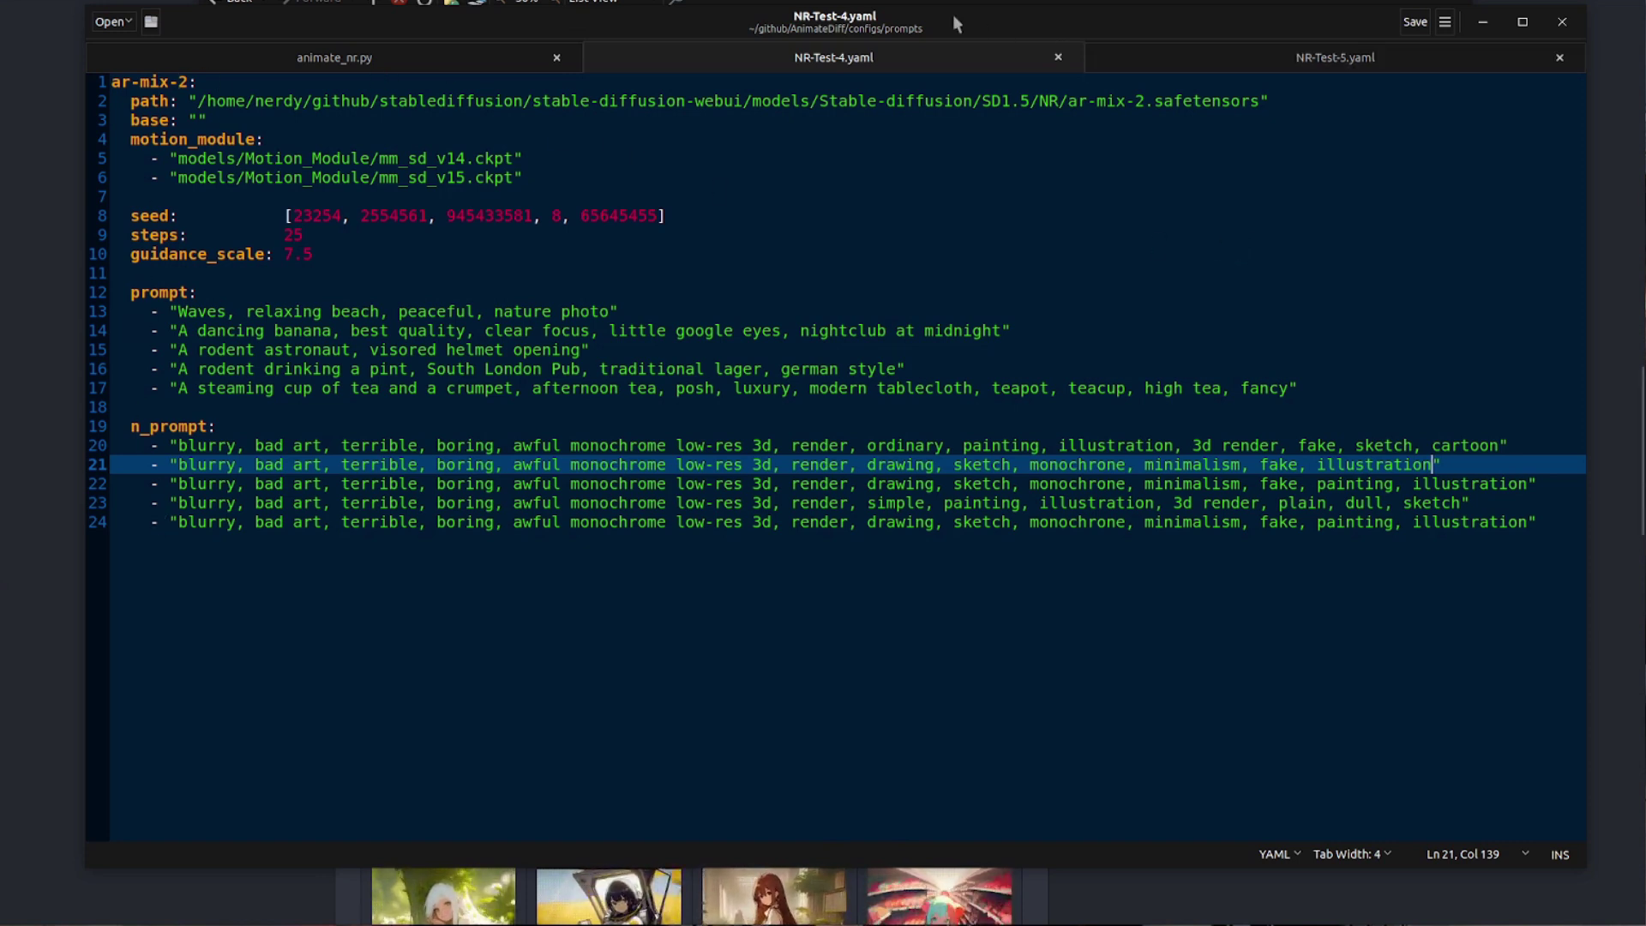
pyautogui.hotkey('alt', 'Tab')
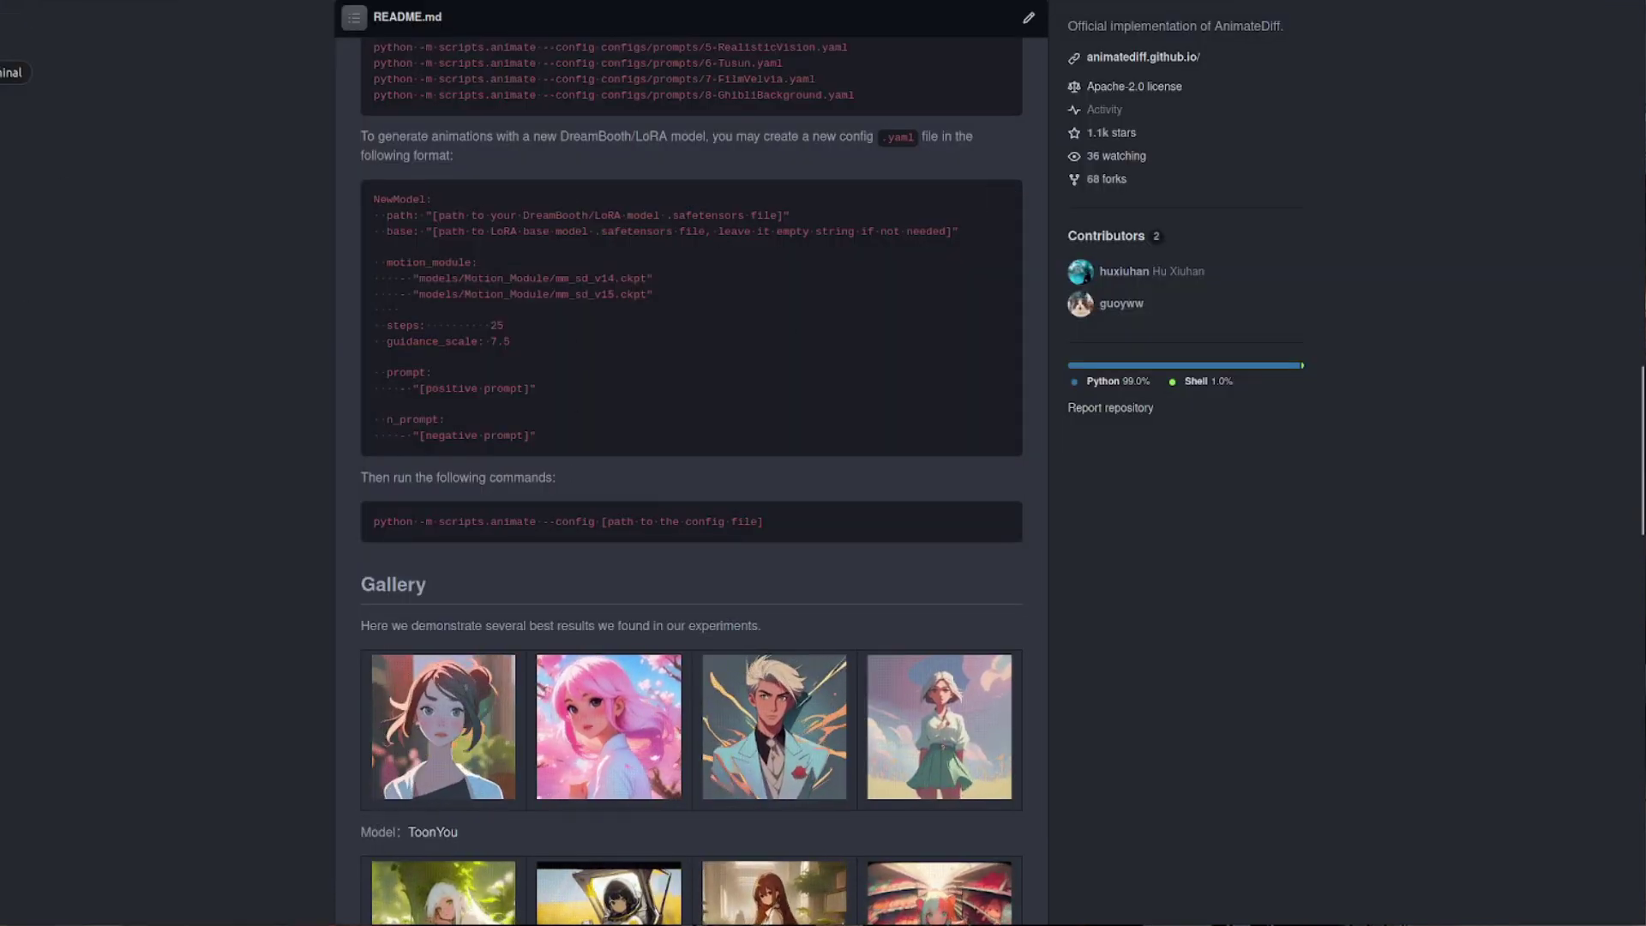
pyautogui.click(4, 230)
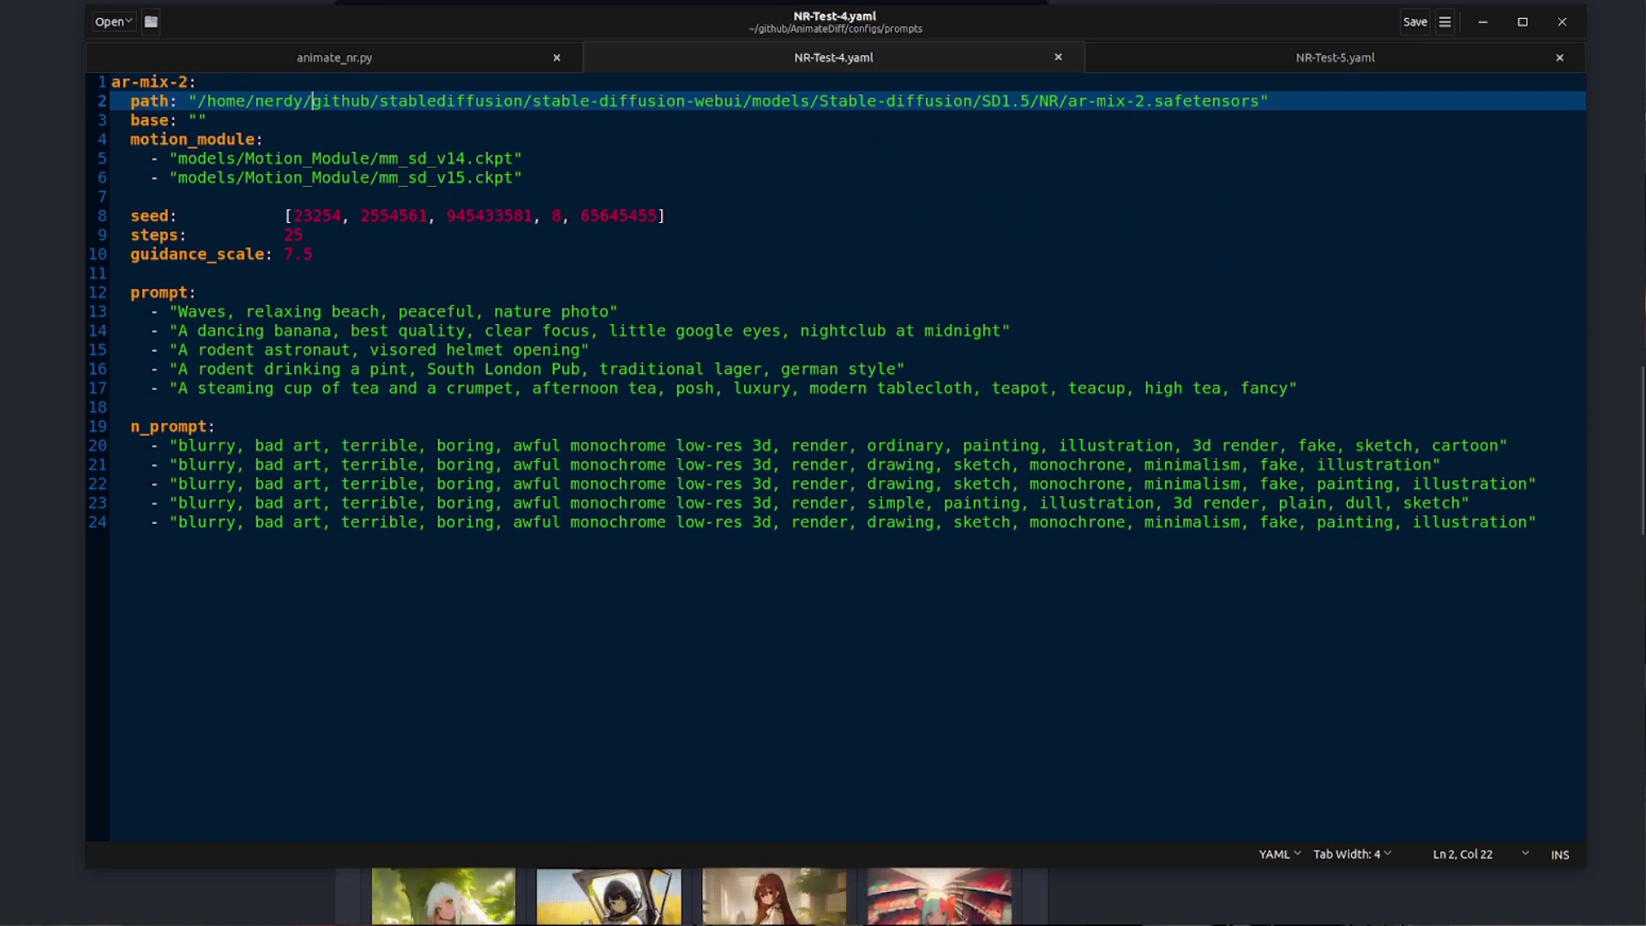
pyautogui.click(187, 140)
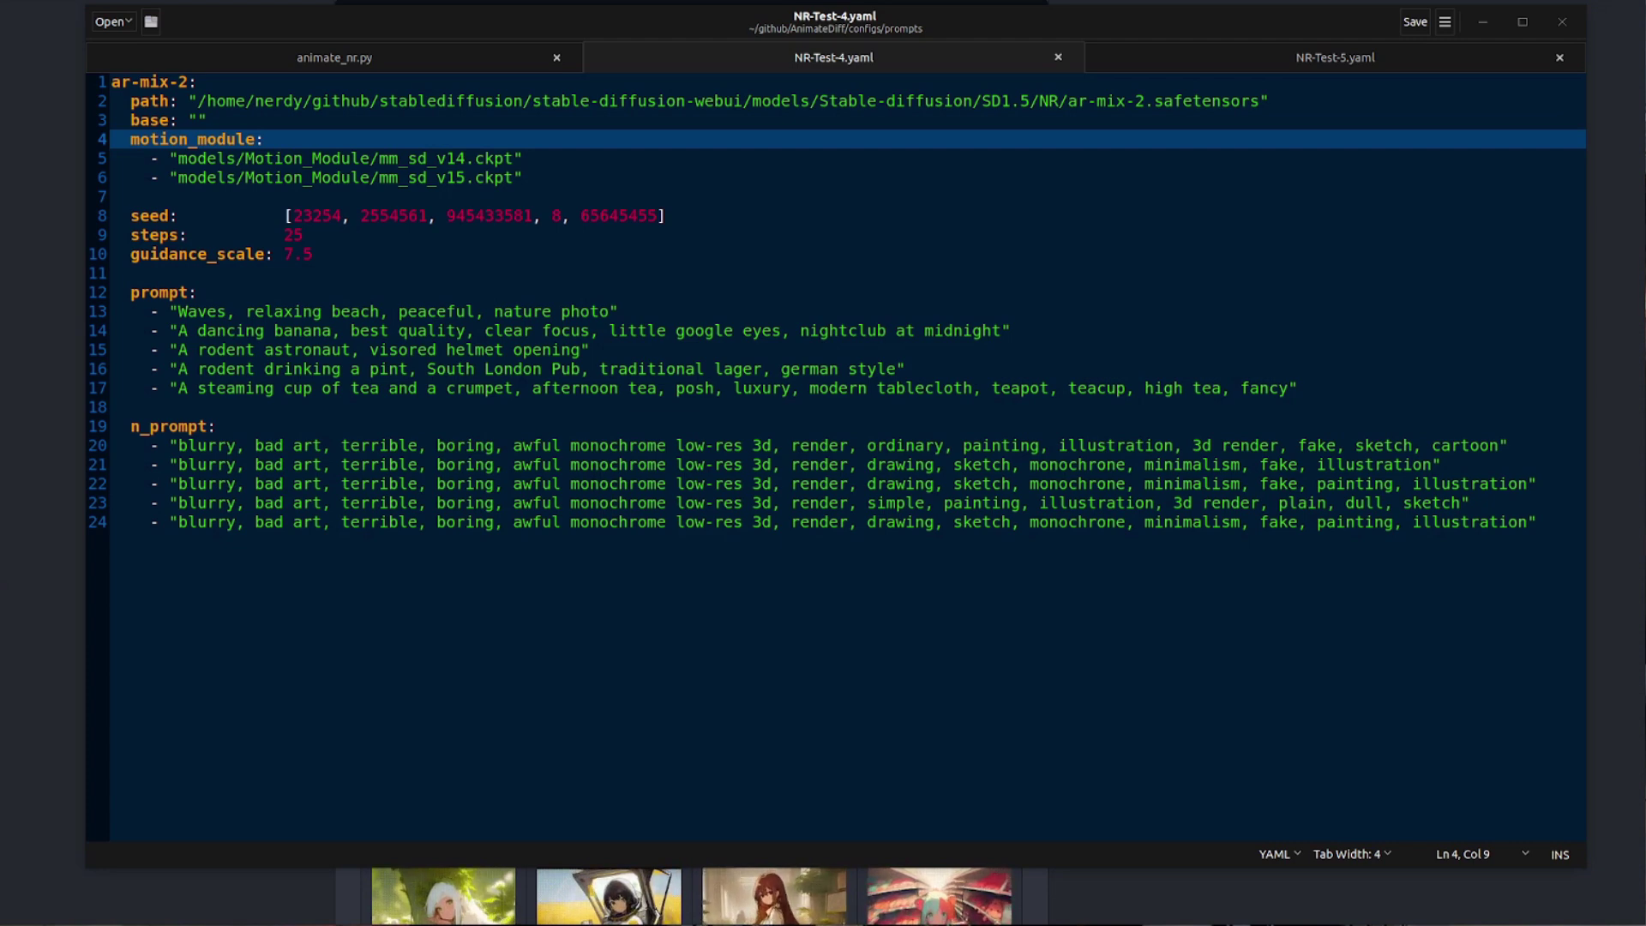
# Bring the terminal holding the NR-Test-4 animate_nr command to the front
pyautogui.hotkey('alt', 'Tab')
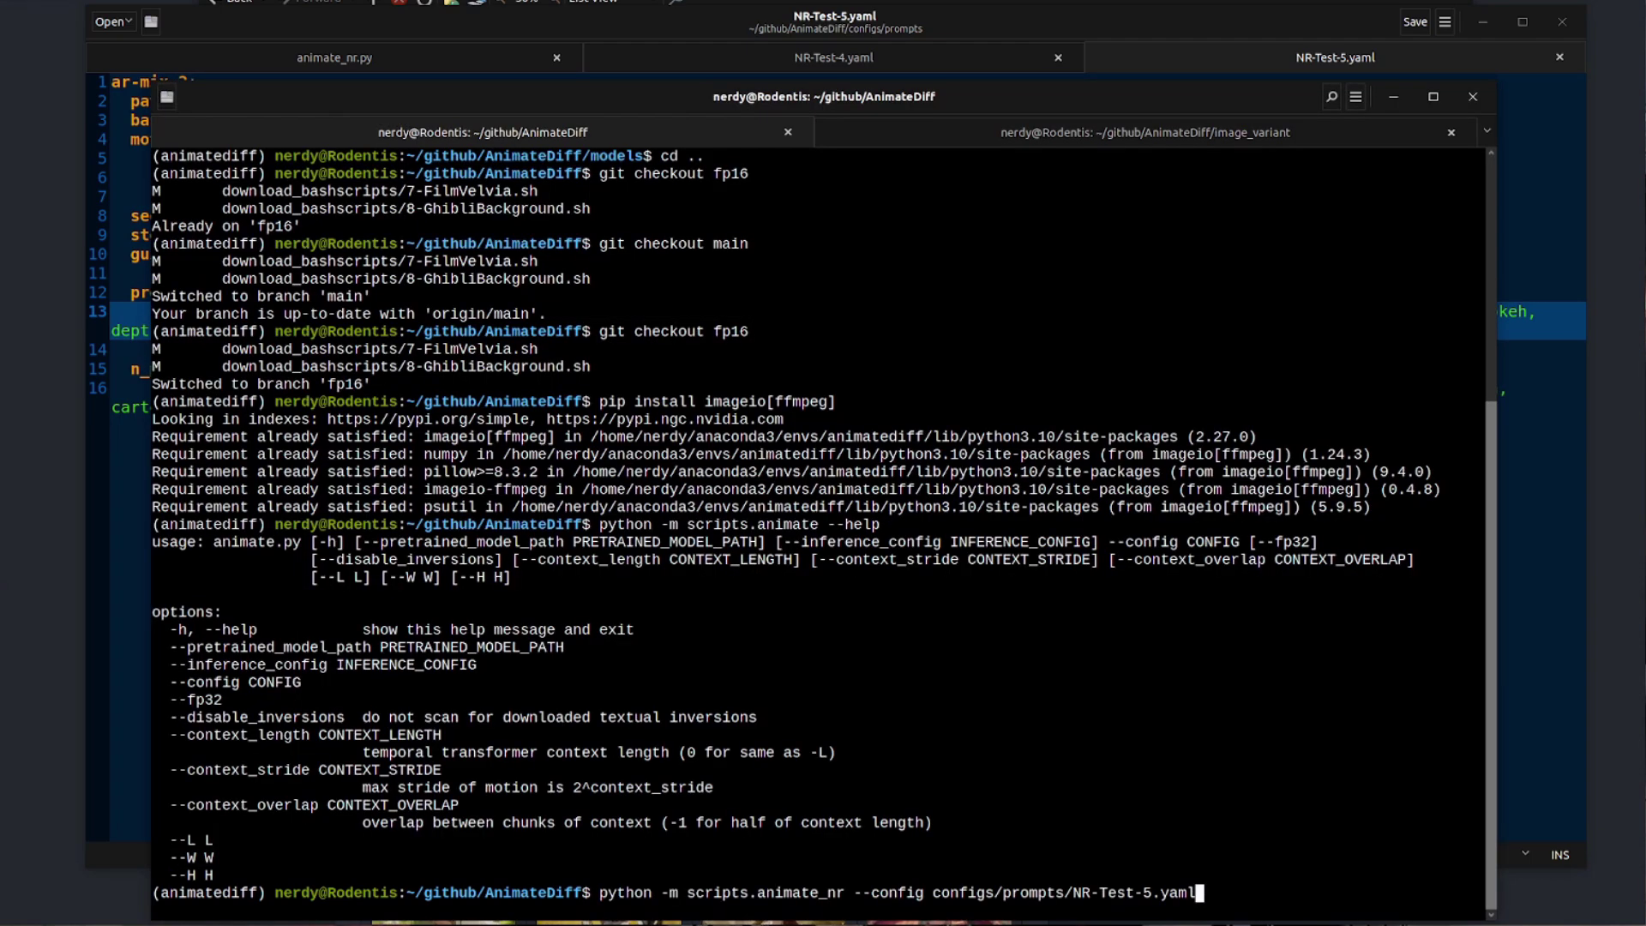
# Run the animate_nr render with configs/prompts/NR-Test-5.yaml through all 25 steps
pyautogui.press('Return')
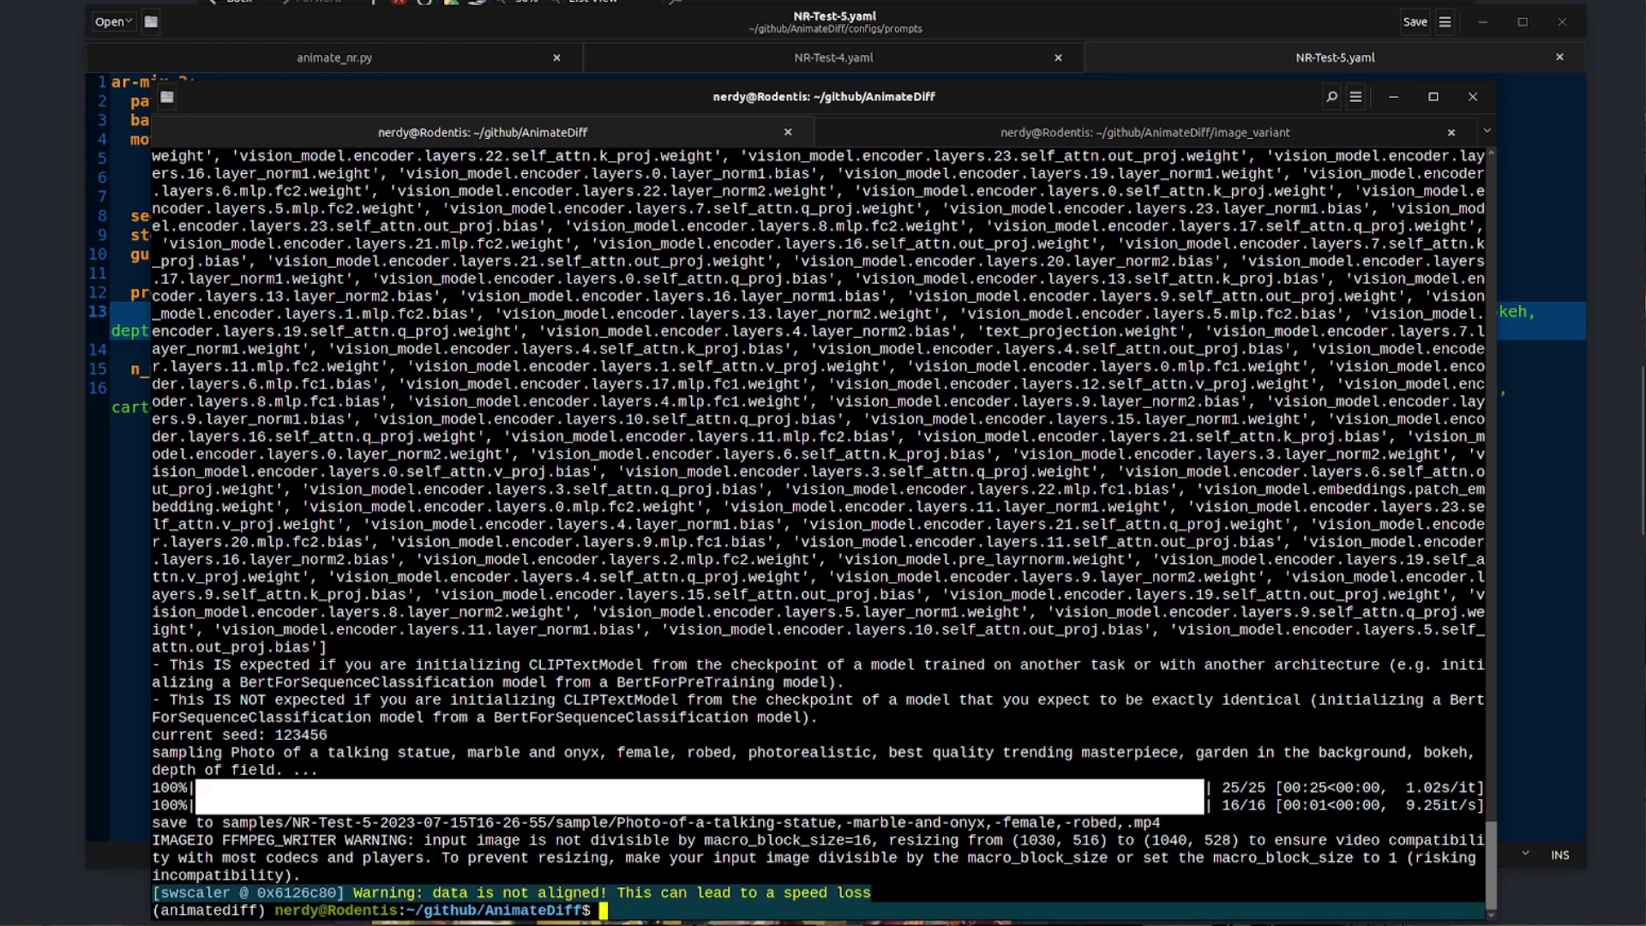
# Play the new NR-Test-5 sample.mp4, then scroll issue #21 to the talesofai/AnimateDiff reply
pyautogui.click(12, 22)
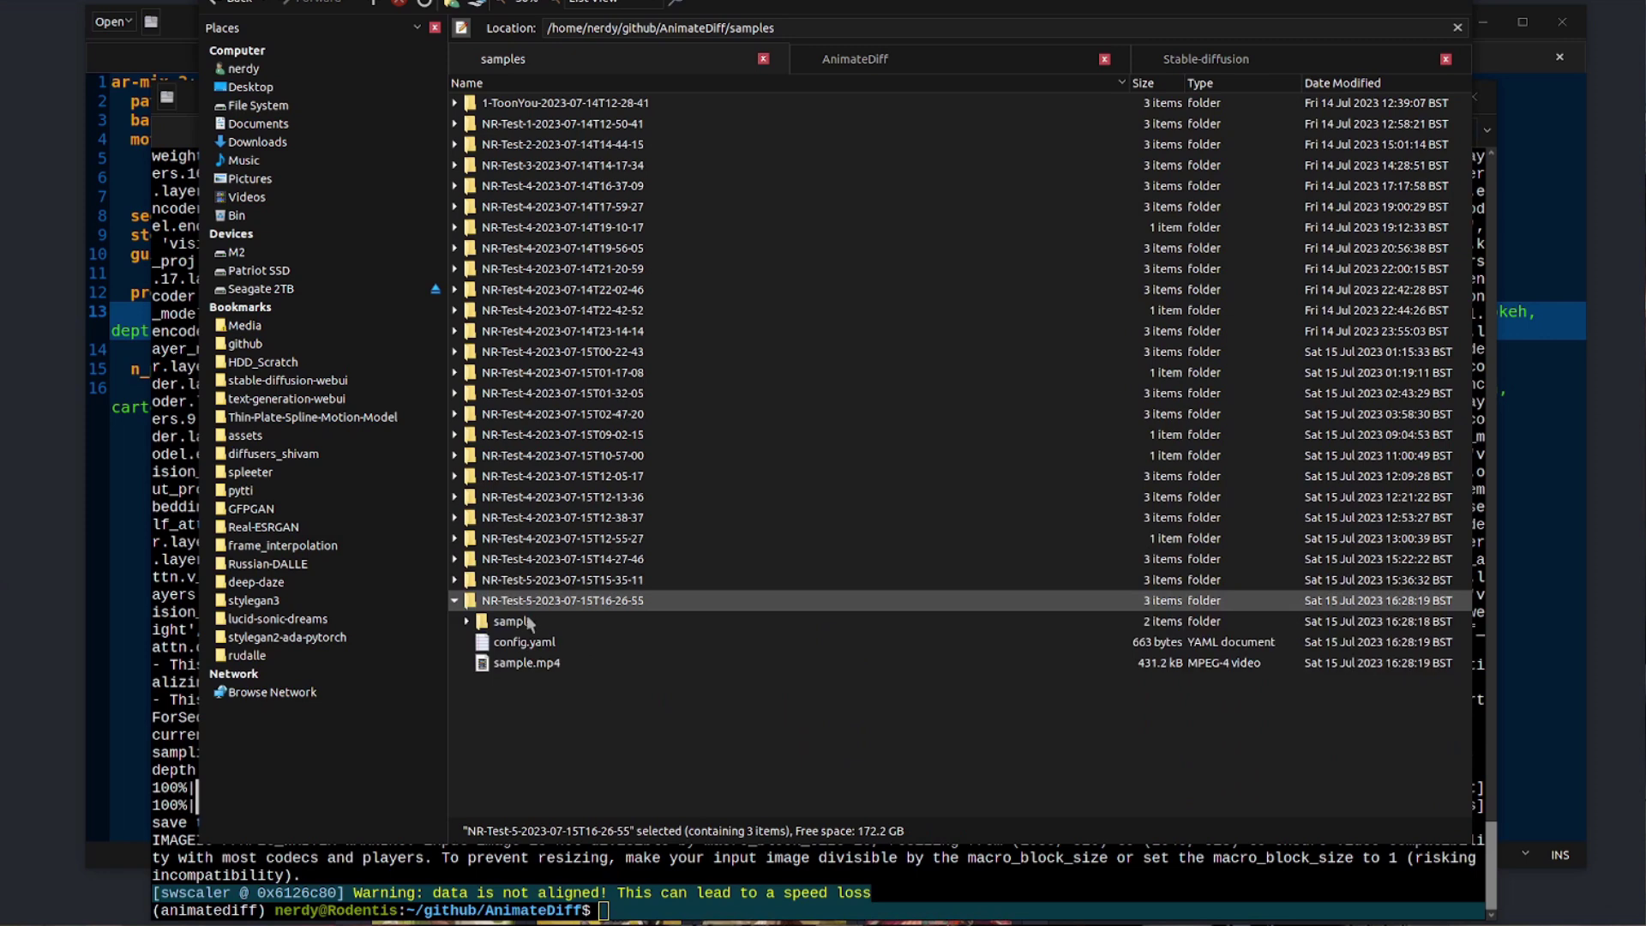
pyautogui.click(530, 664)
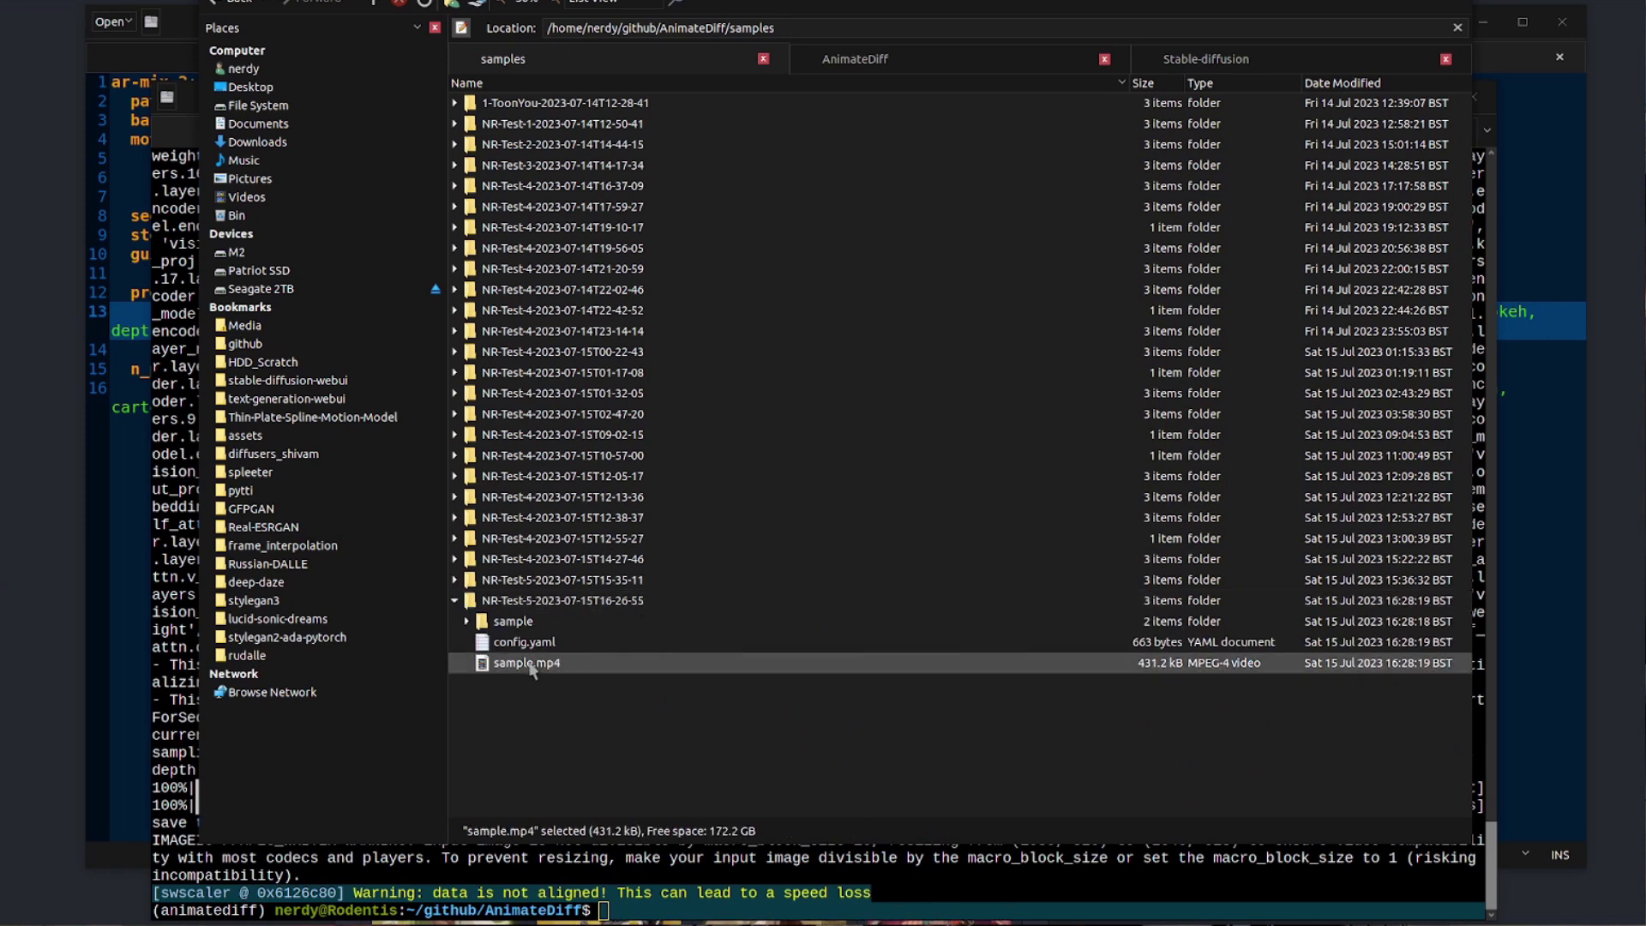
pyautogui.doubleClick(531, 663)
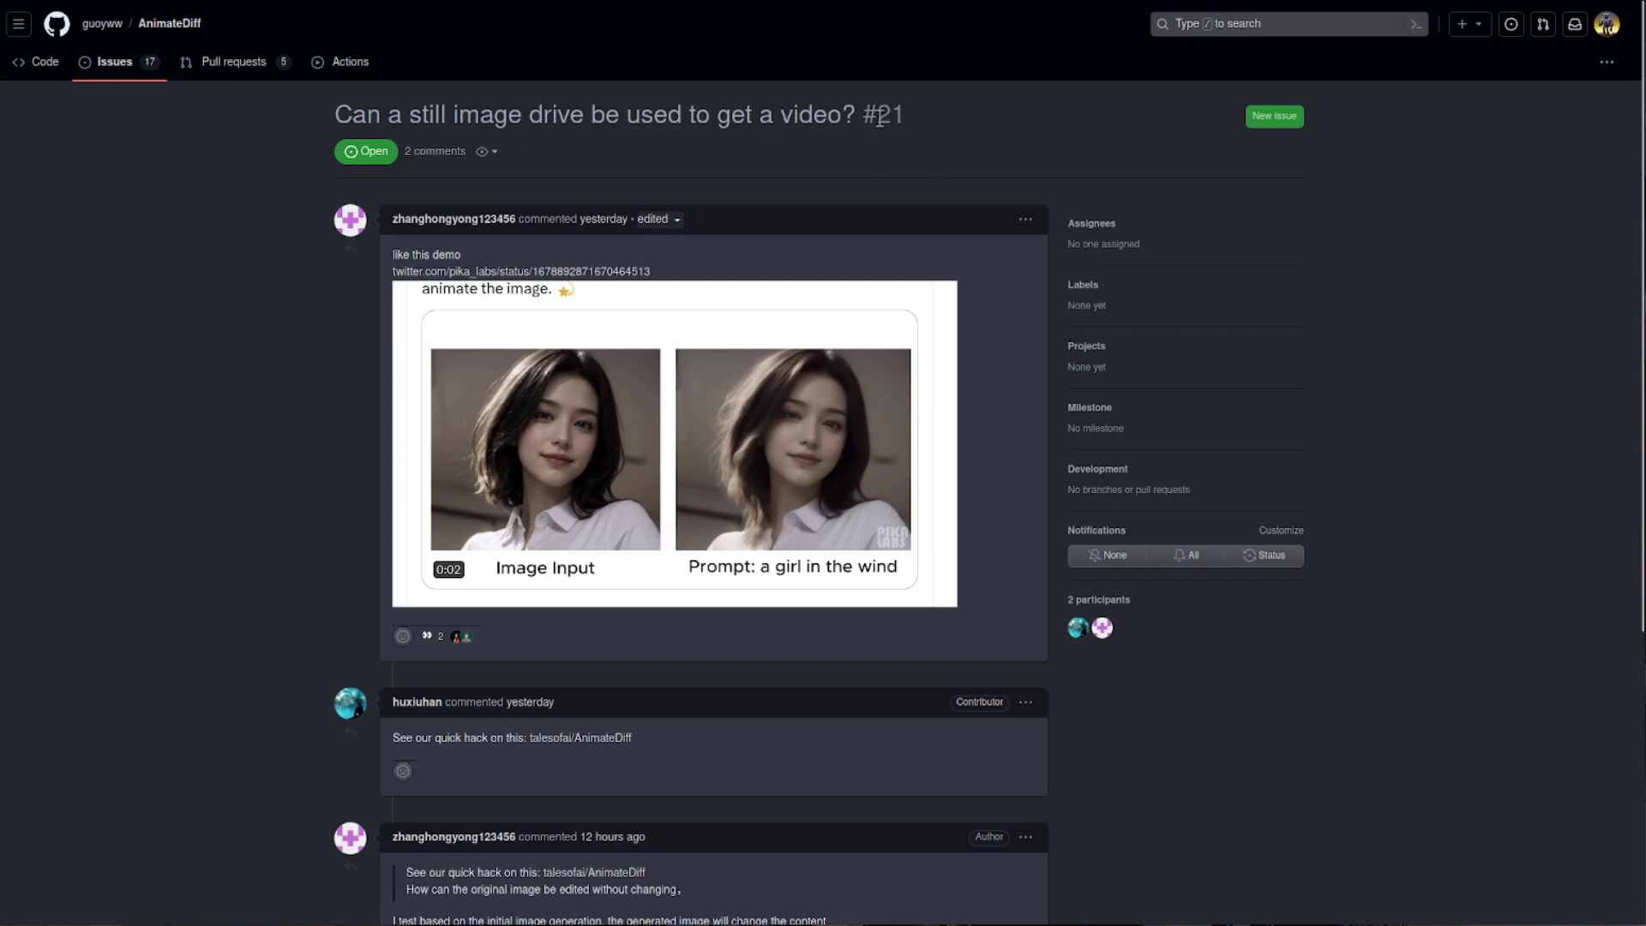
pyautogui.scroll(-3, 845, 126)
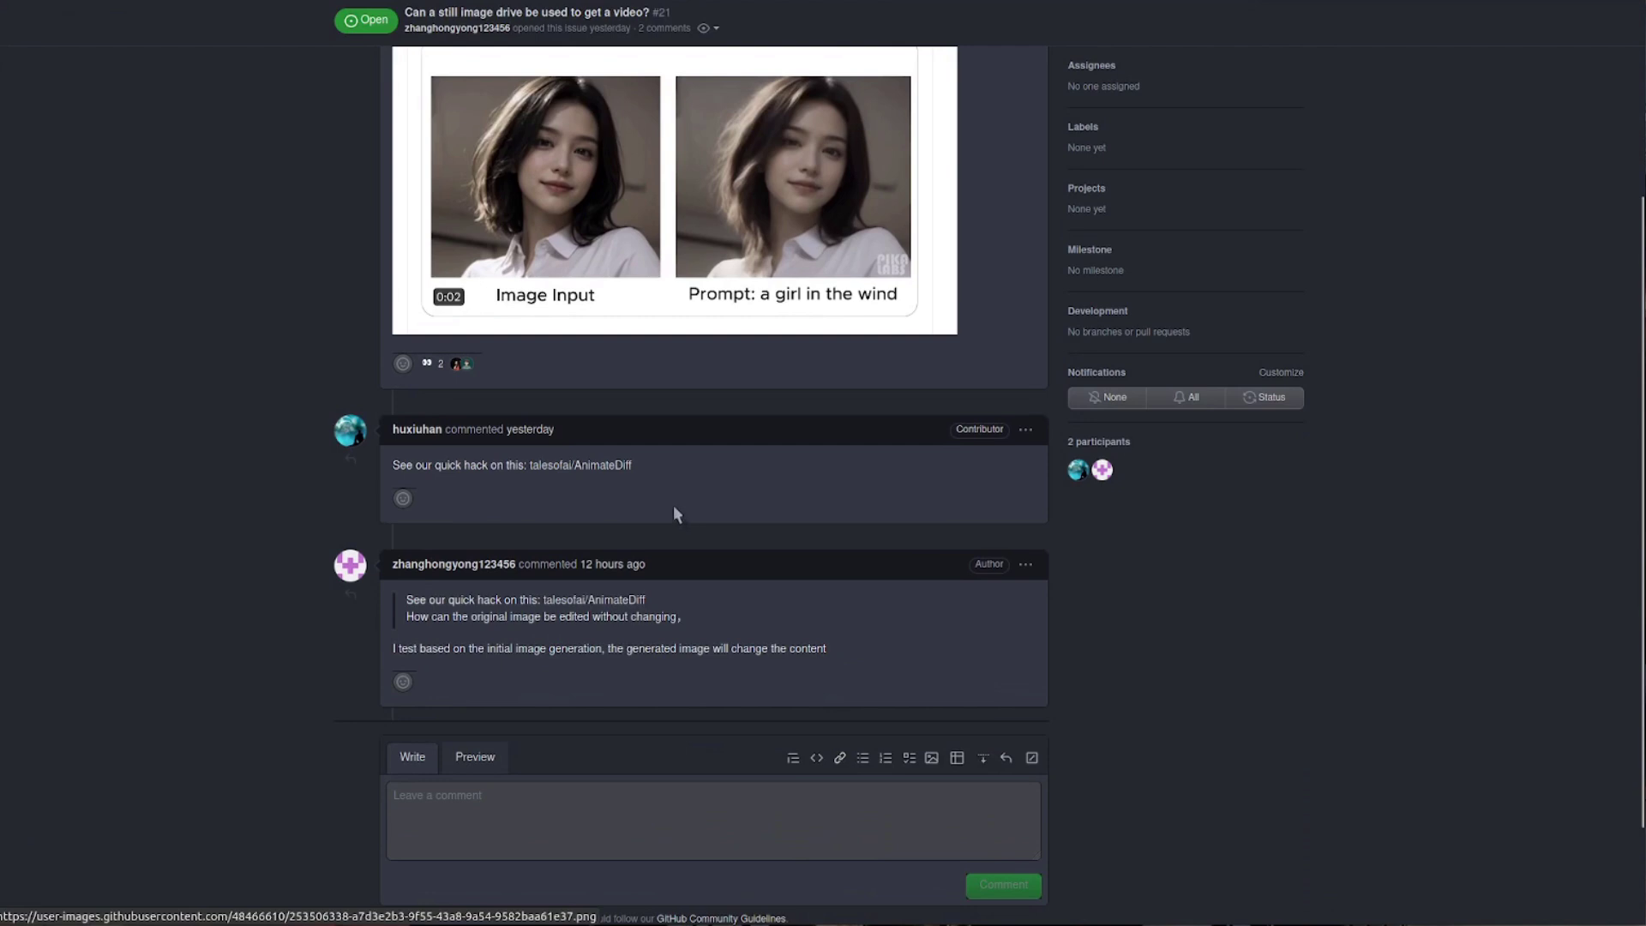
# Clone talesofai/AnimateDiff into image_variant; it fails because an AnimateDiff folder exists
pyautogui.click(560, 469)
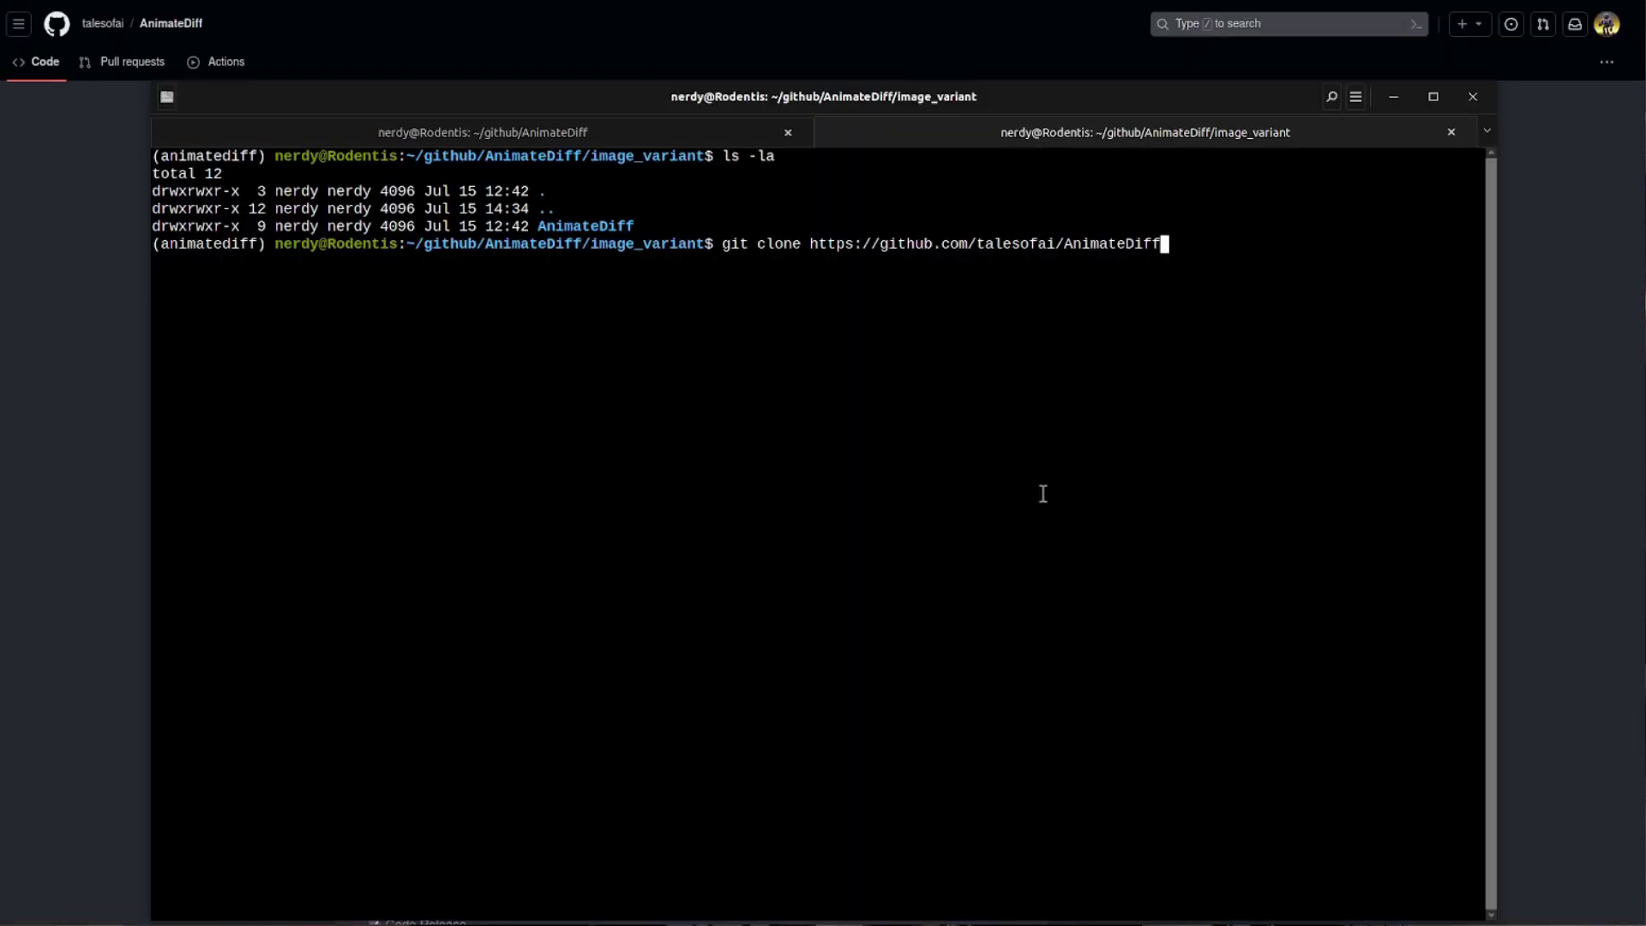
pyautogui.press('Return')
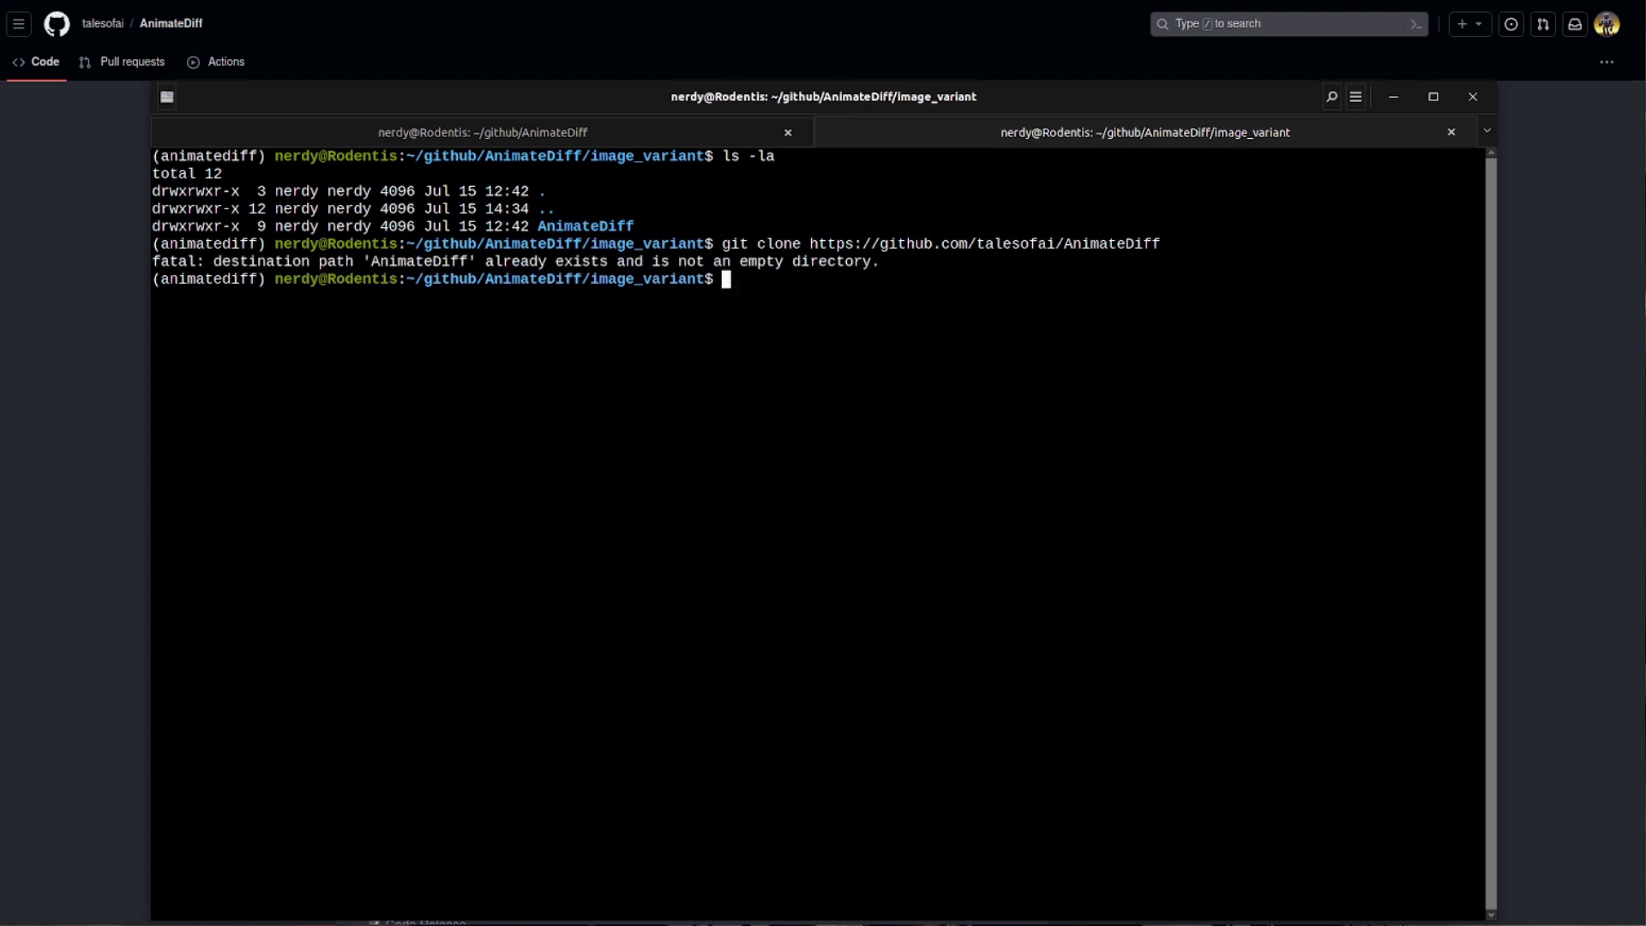